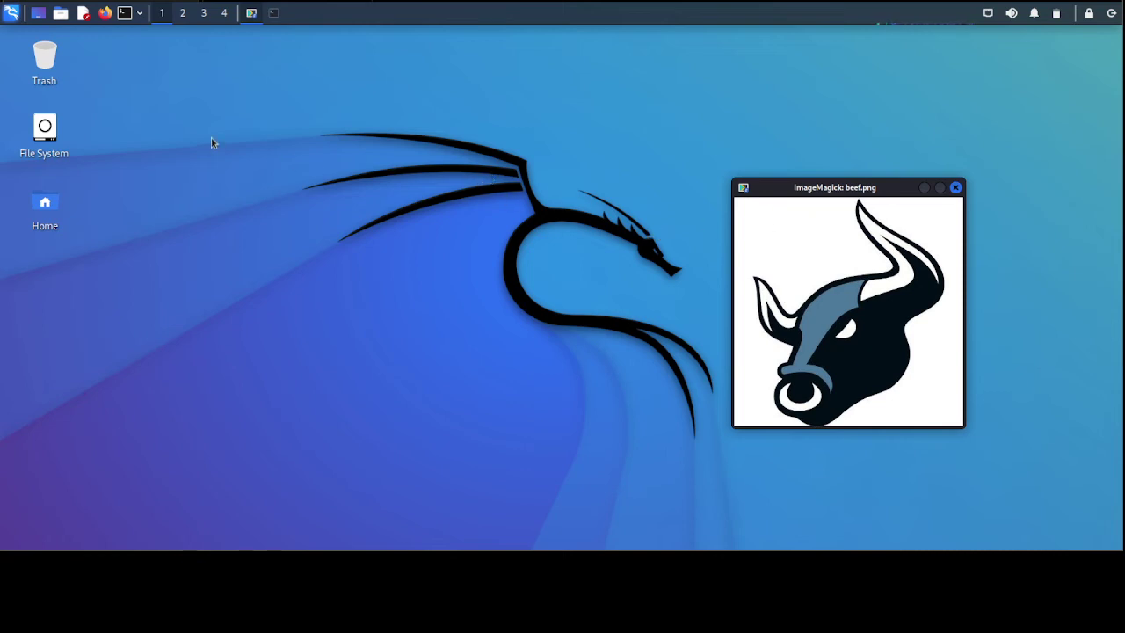
Launch 'beef start' from the Kali menu's Recently Used list
{"action": "left_click", "coordinate": [13, 13]}
{"action": "left_click", "coordinate": [44, 87]}
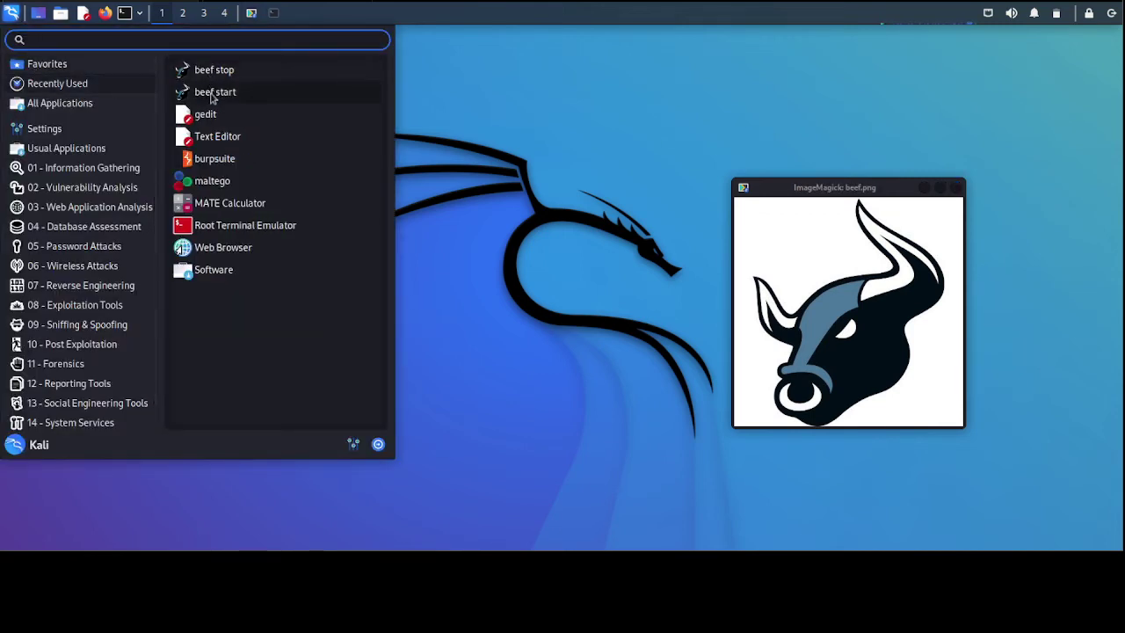
{"action": "left_click", "coordinate": [213, 91]}
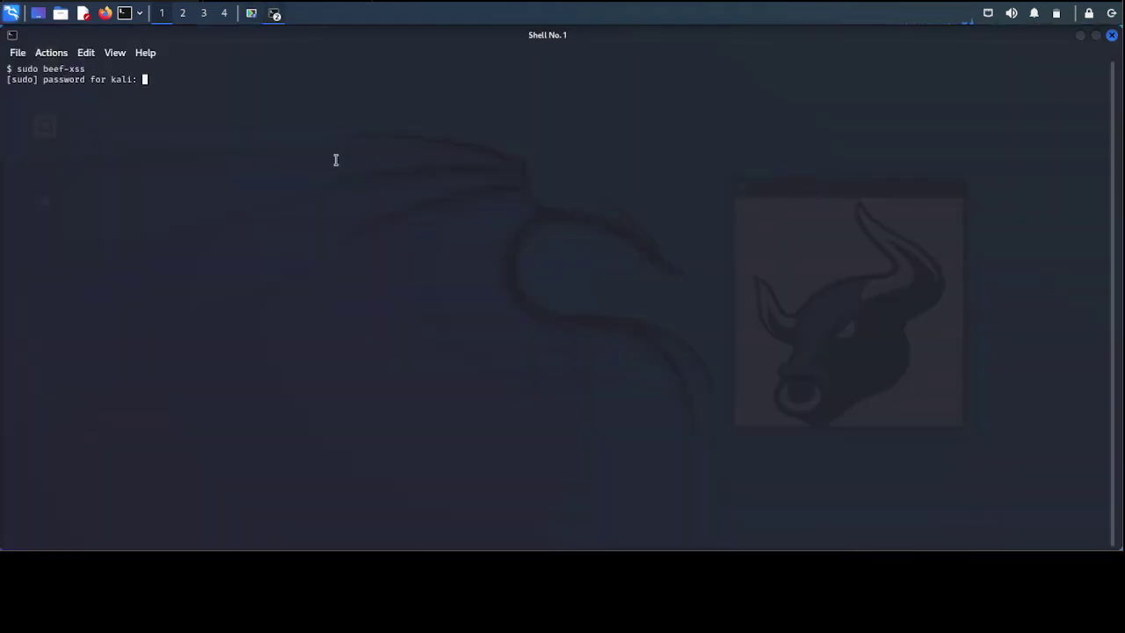
Authorise sudo so the BeEF service starts, and select the example hook script tag
{"action": "key", "text": "Return"}
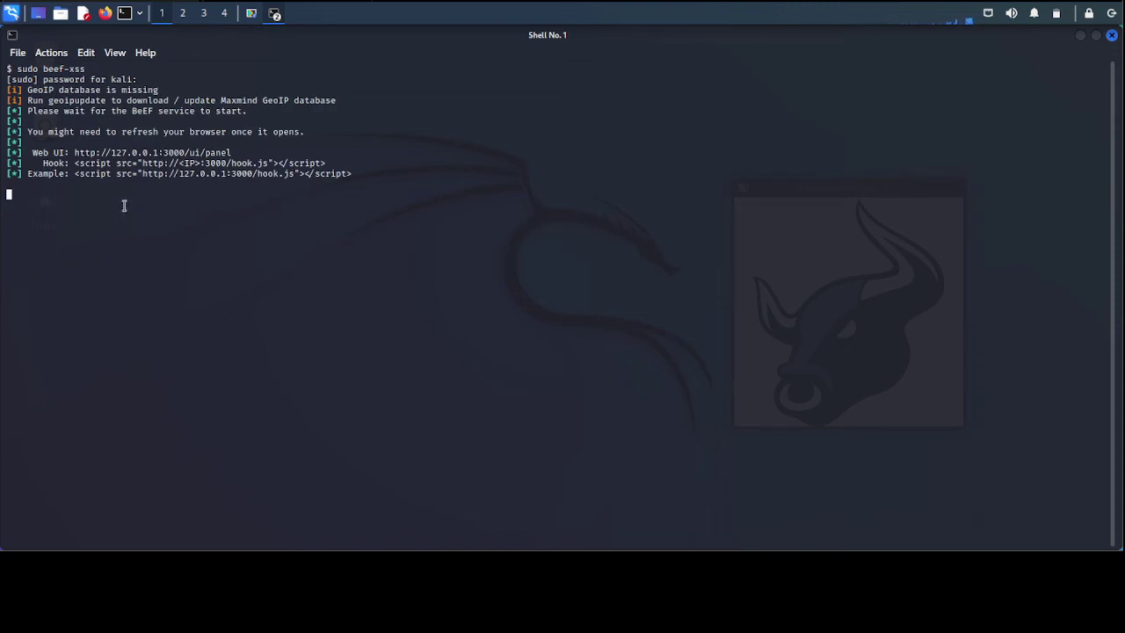
{"action": "left_click_drag", "start_coordinate": [74, 173], "coordinate": [350, 173]}
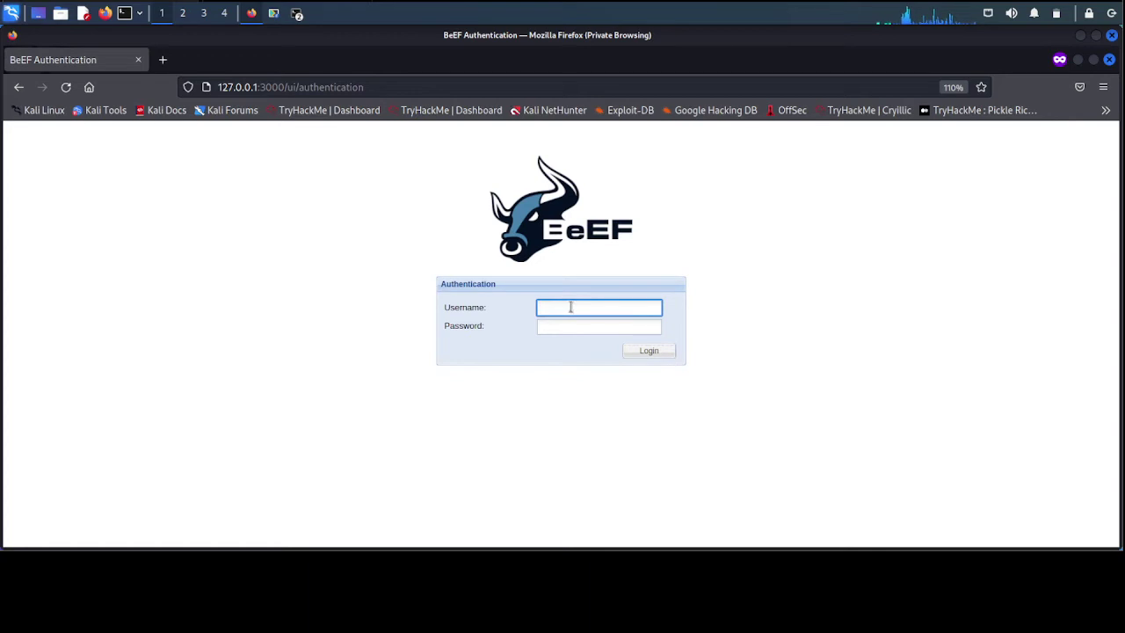
Log in to the BeEF control panel with the account password, then switch away to find the target IP
{"action": "key", "text": "Tab"}
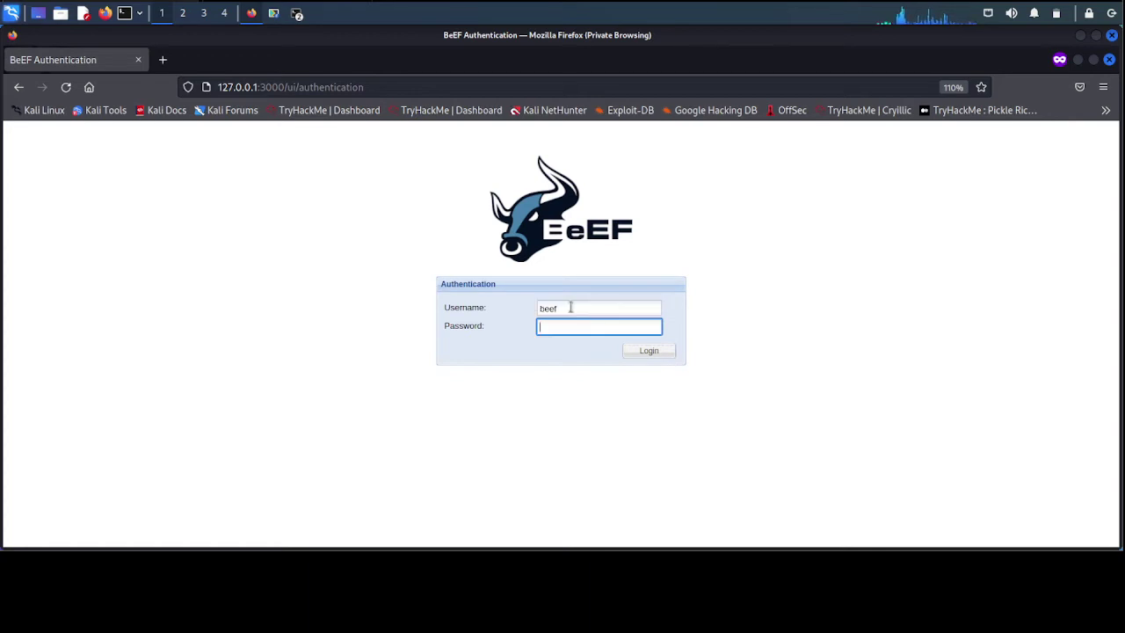
{"action": "key", "text": "Return"}
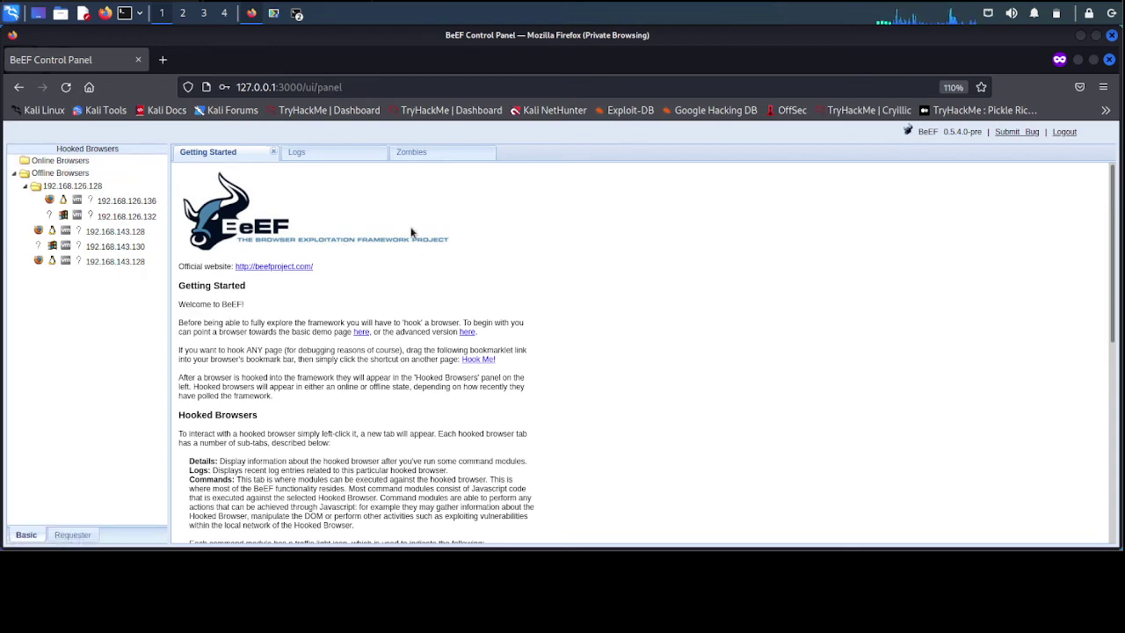
{"action": "key", "text": "alt+Tab"}
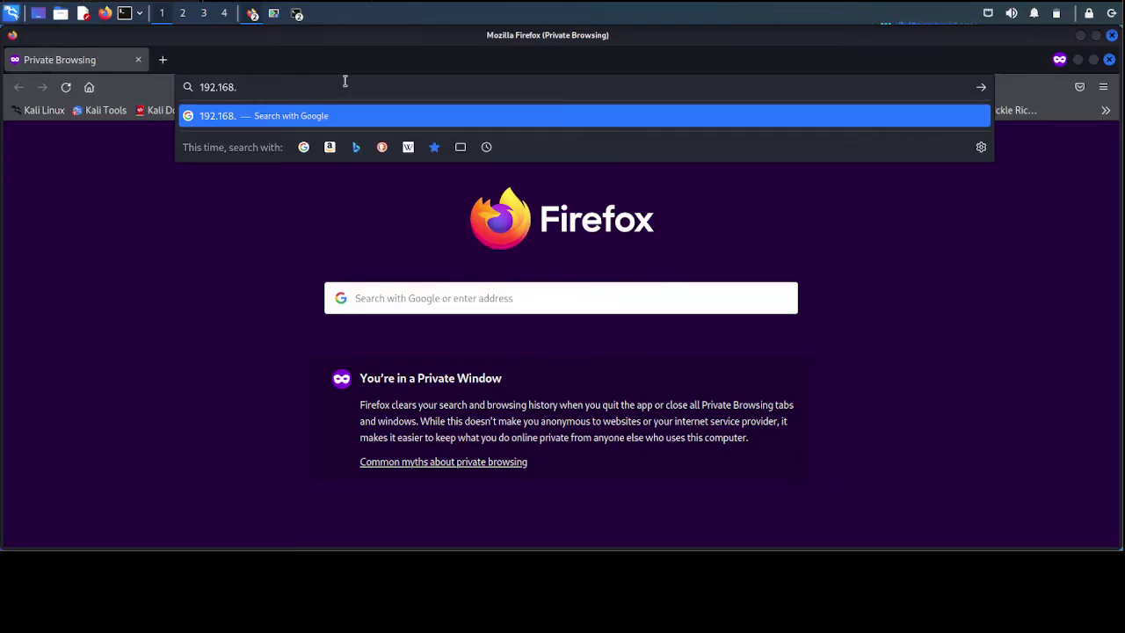
Browse to 192.168.143.129 and log in to DVWA with the default credentials
{"action": "type", "text": "1"}
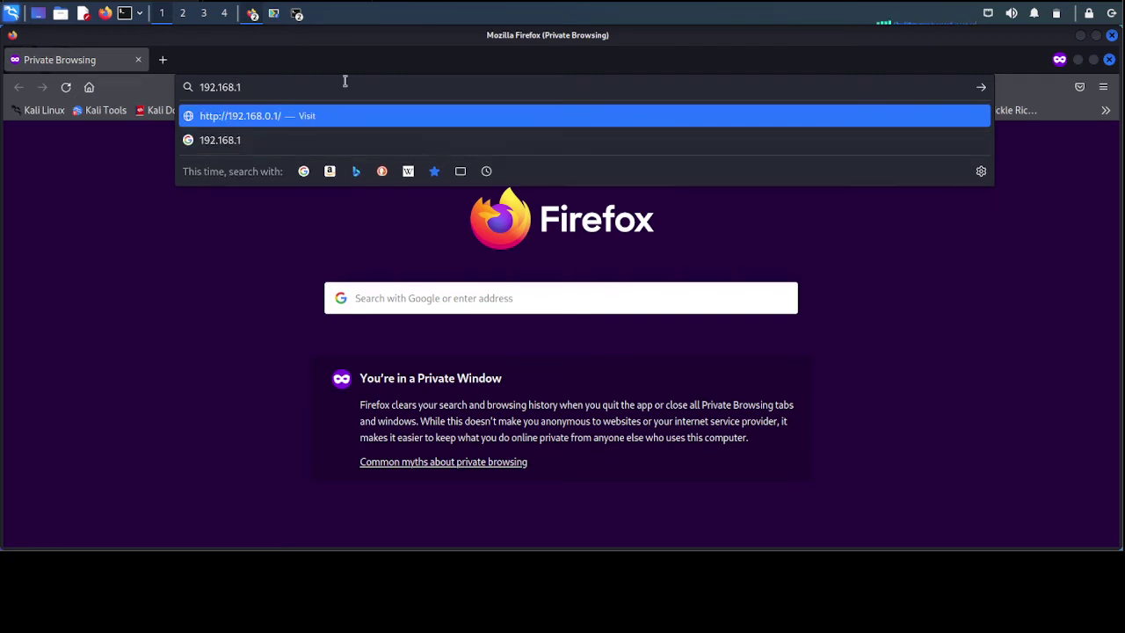
{"action": "type", "text": "43.129"}
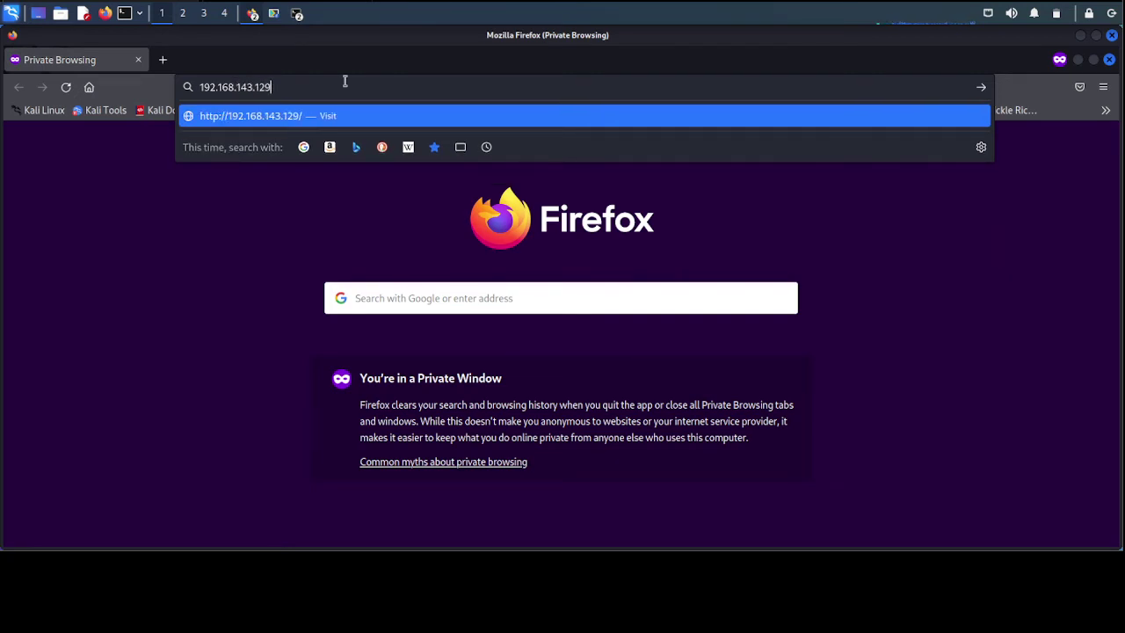
{"action": "key", "text": "Return"}
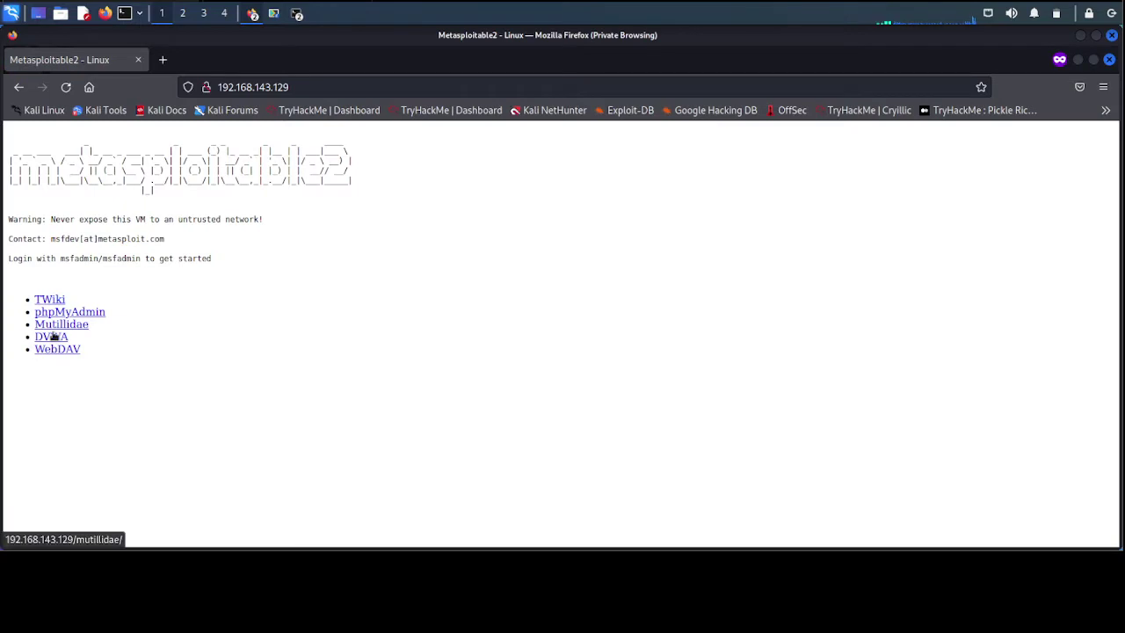
{"action": "left_click", "coordinate": [53, 337]}
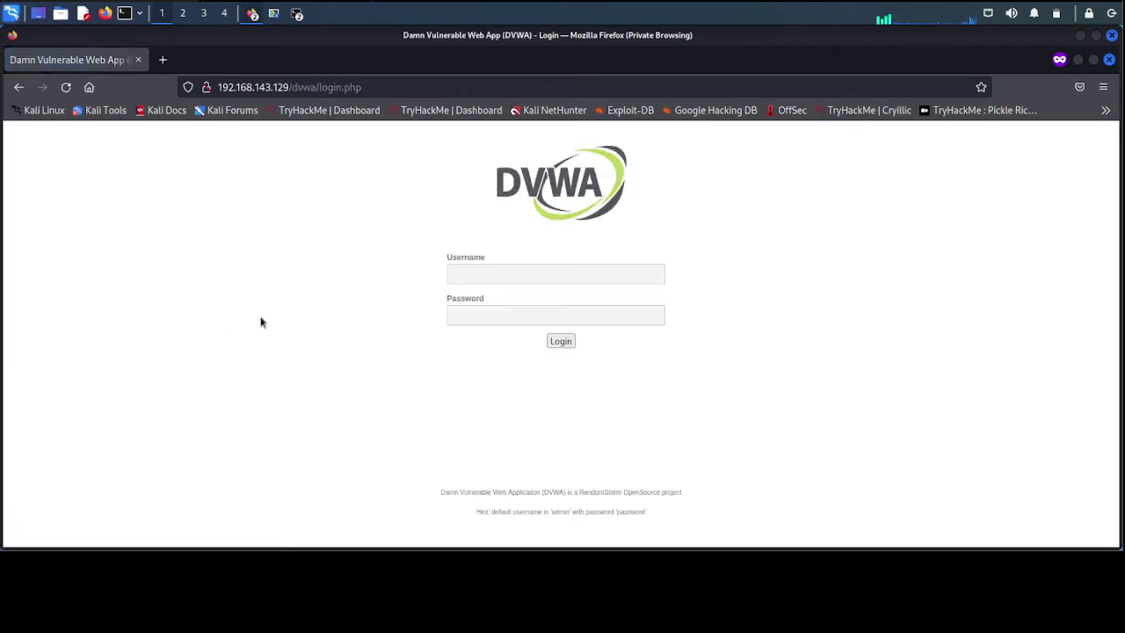
{"action": "left_click", "coordinate": [471, 278]}
{"action": "type", "text": "admin"}
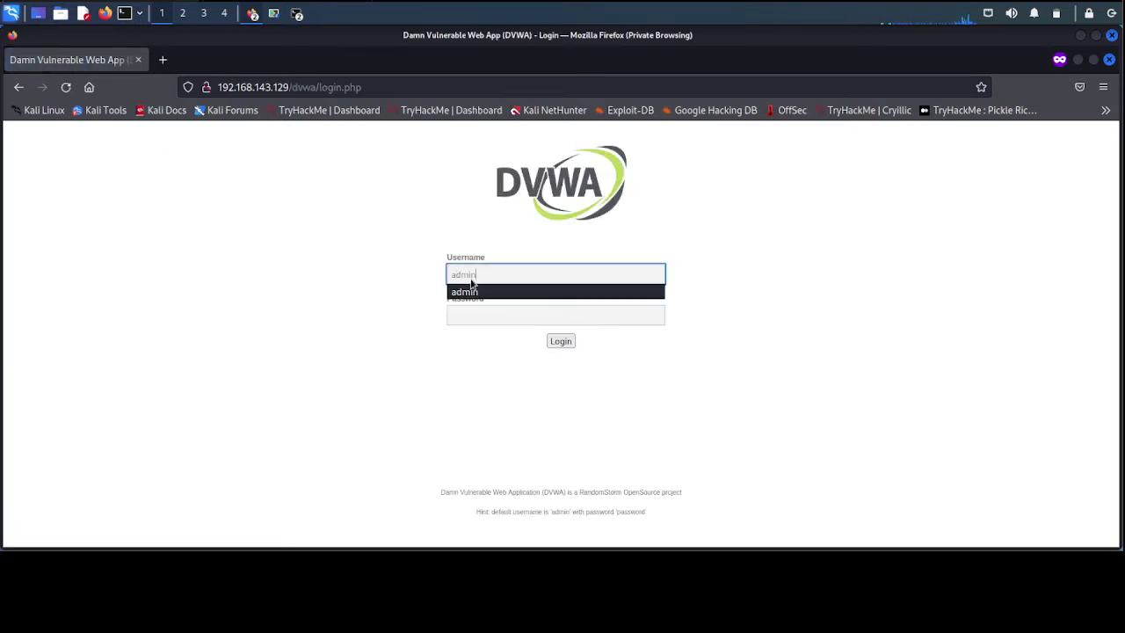
{"action": "key", "text": "Tab"}
{"action": "type", "text": "pa"}
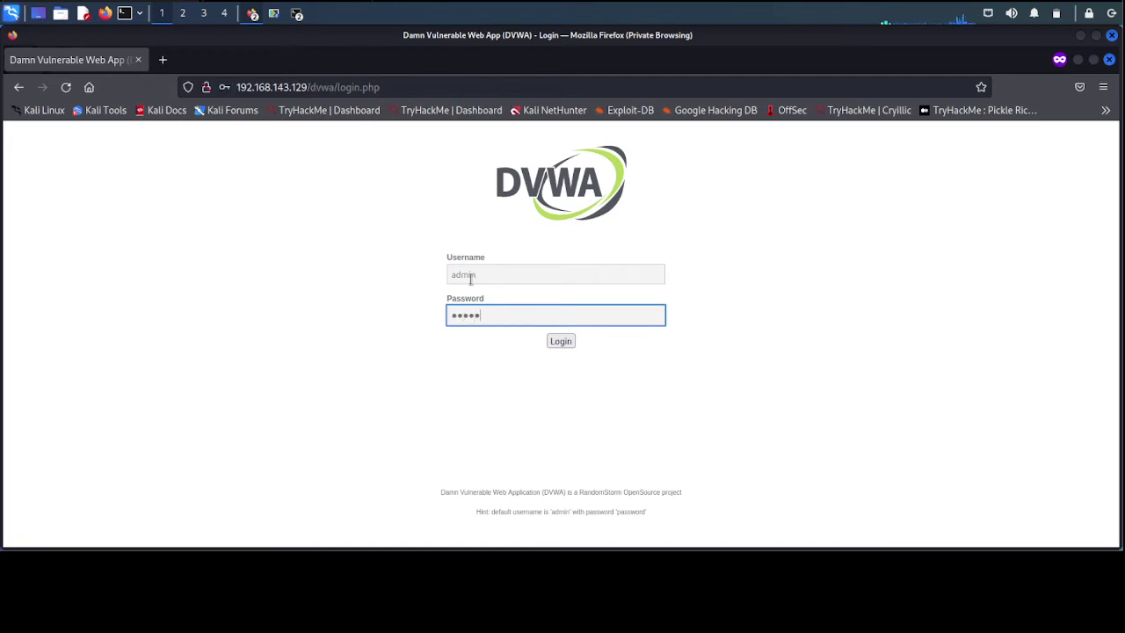
{"action": "type", "text": "ord"}
{"action": "key", "text": "Return"}
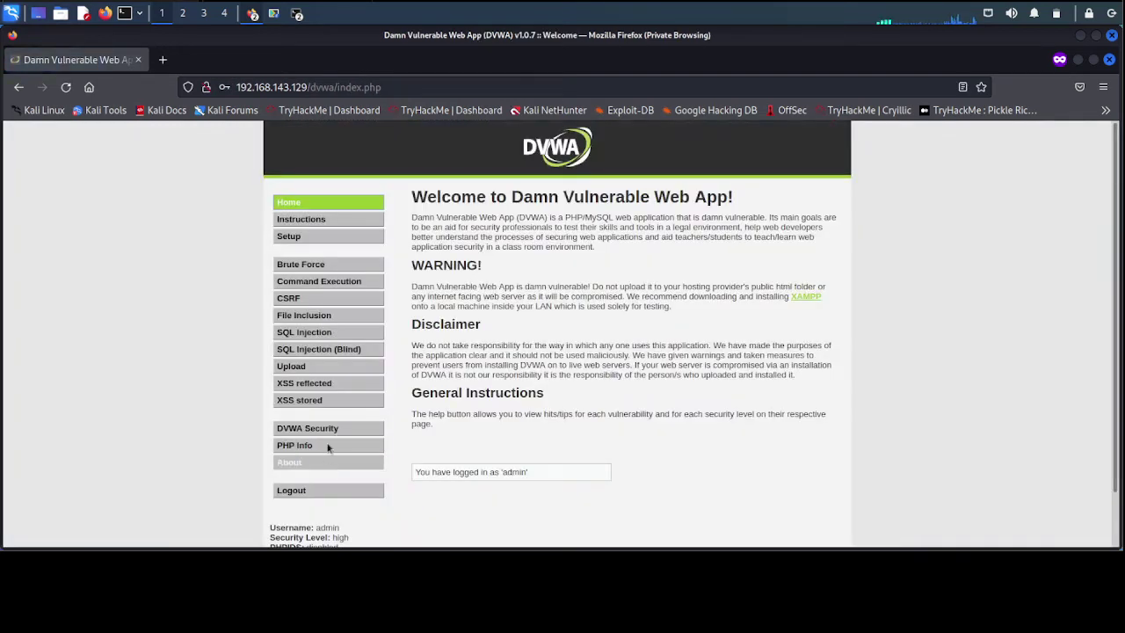
Set DVWA security to low and open the Stored XSS guestbook page
{"action": "left_click", "coordinate": [331, 431]}
{"action": "left_click", "coordinate": [454, 312]}
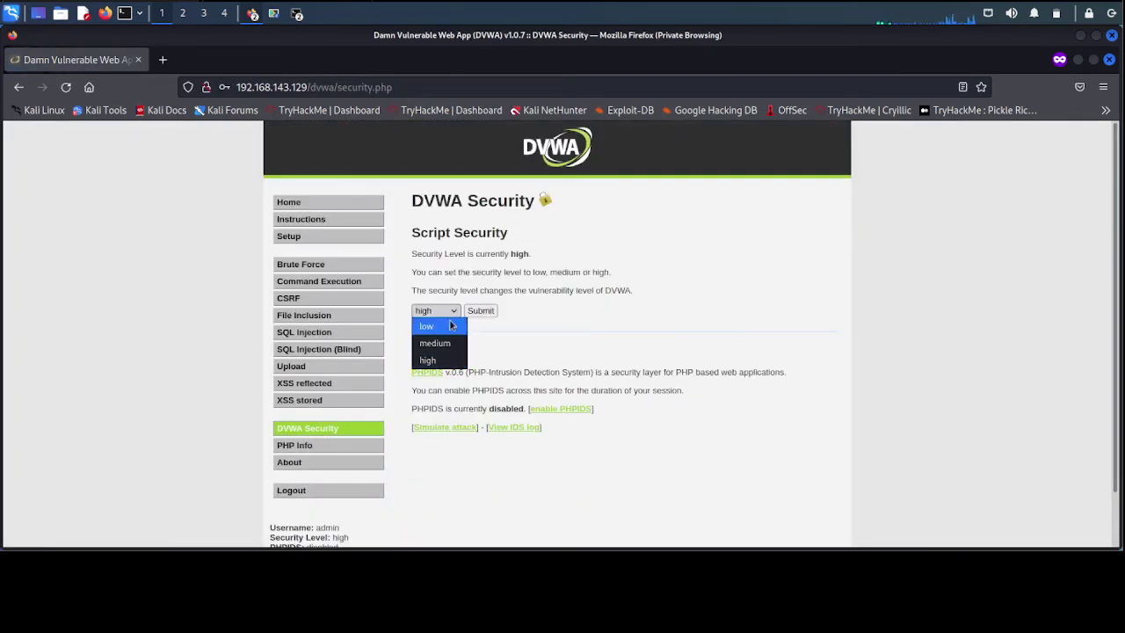
{"action": "left_click", "coordinate": [450, 325]}
{"action": "left_click", "coordinate": [478, 311]}
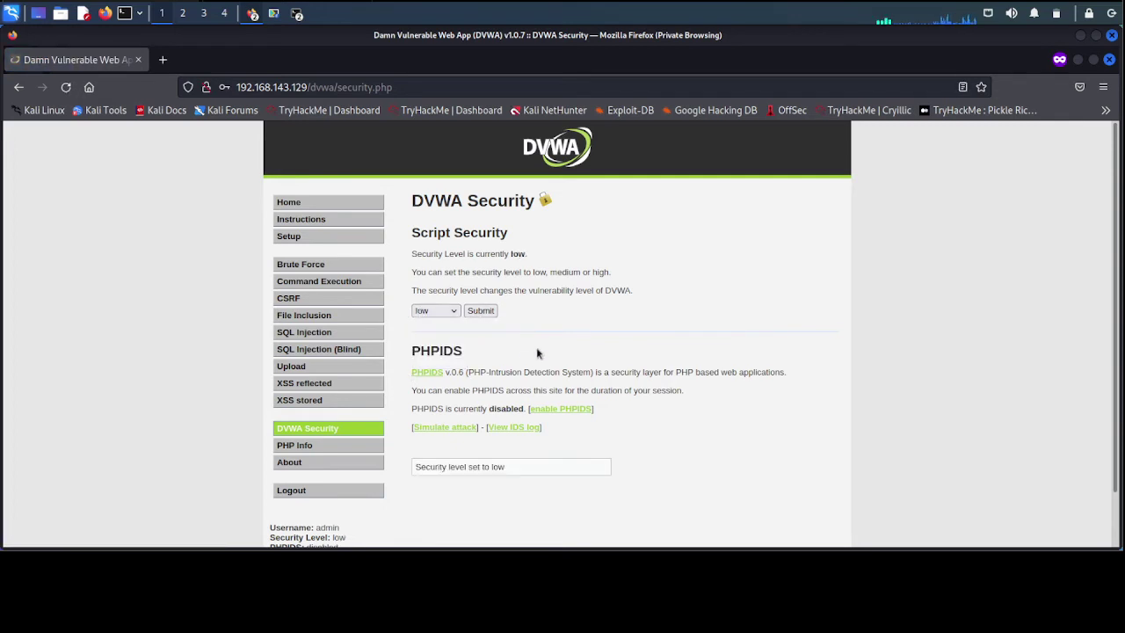
{"action": "left_click", "coordinate": [318, 403]}
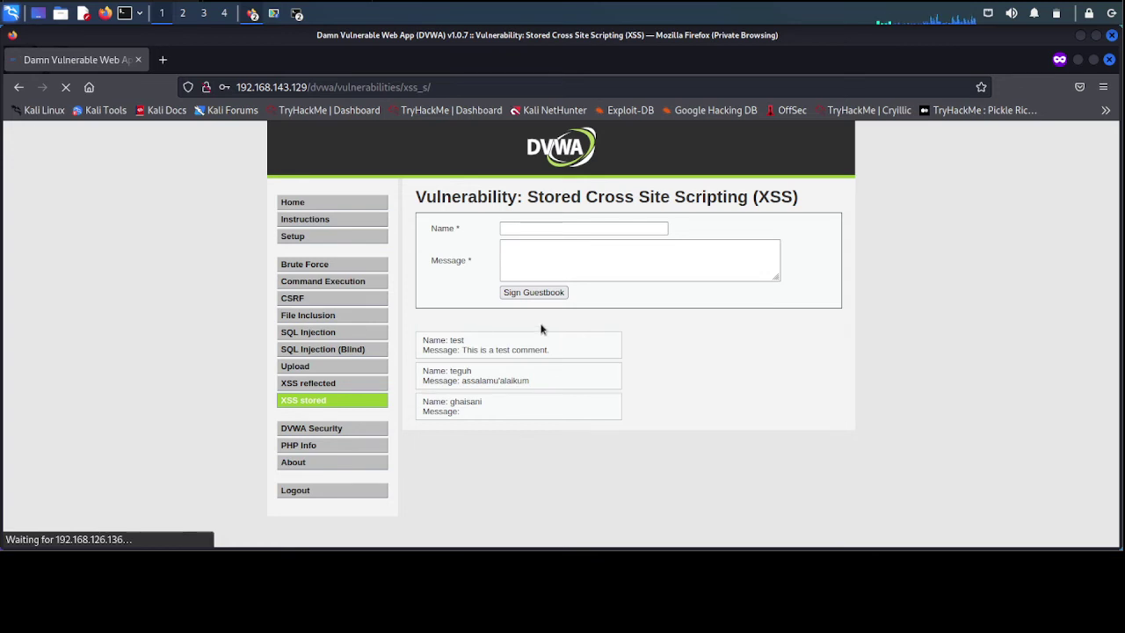
{"action": "left_click", "coordinate": [297, 15]}
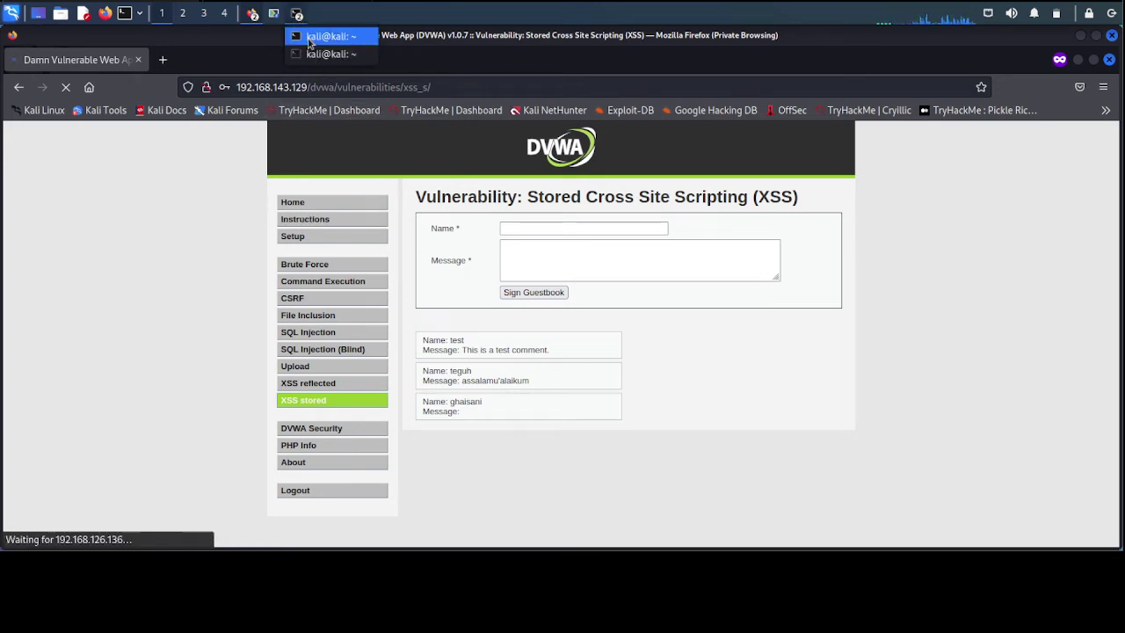
Enlarge the beef-xss terminal text, select the Hook script tag, and return to the DVWA window
{"action": "left_click", "coordinate": [309, 40]}
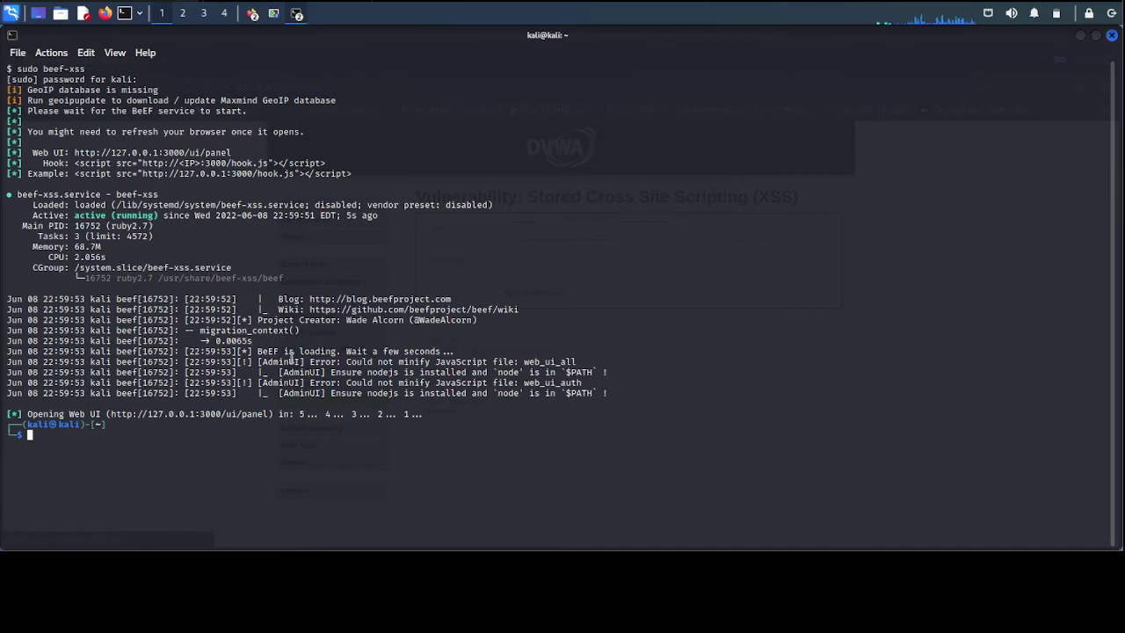
{"action": "key", "text": "ctrl+plus"}
{"action": "key", "text": "ctrl+plus"}
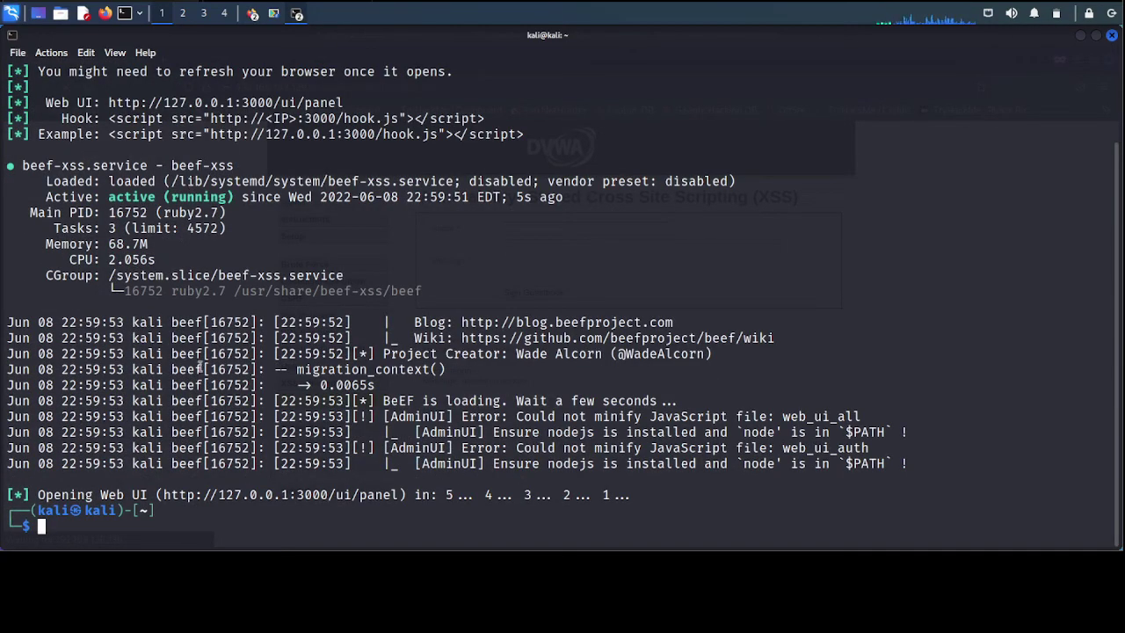
{"action": "scroll", "coordinate": [192, 231], "scroll_direction": "up", "scroll_amount": 1}
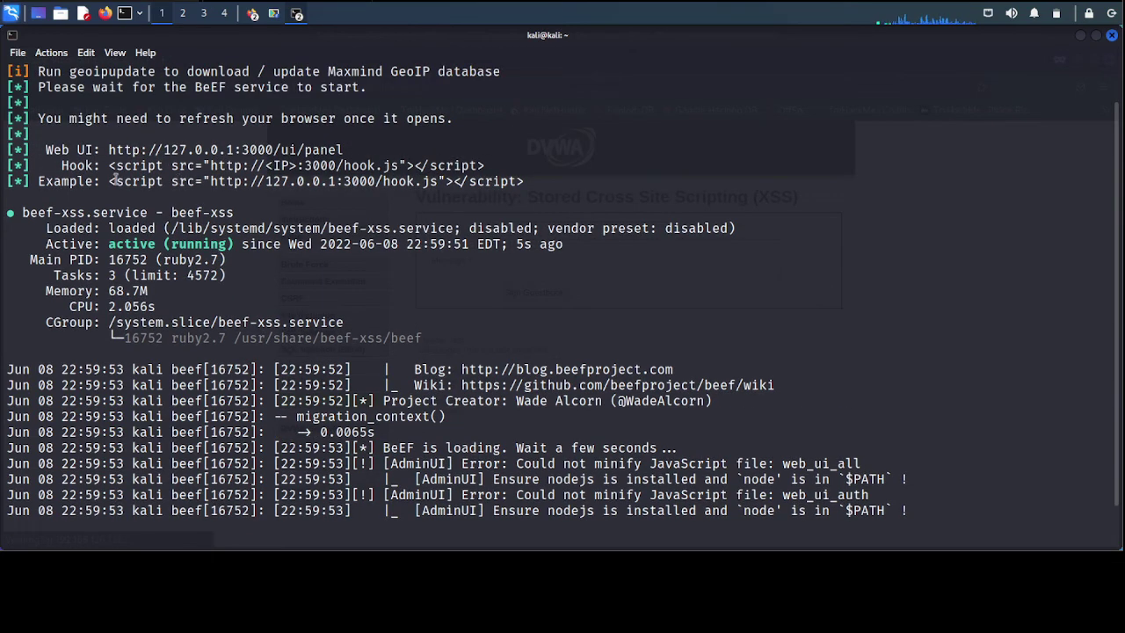
{"action": "left_click_drag", "start_coordinate": [108, 166], "coordinate": [492, 165]}
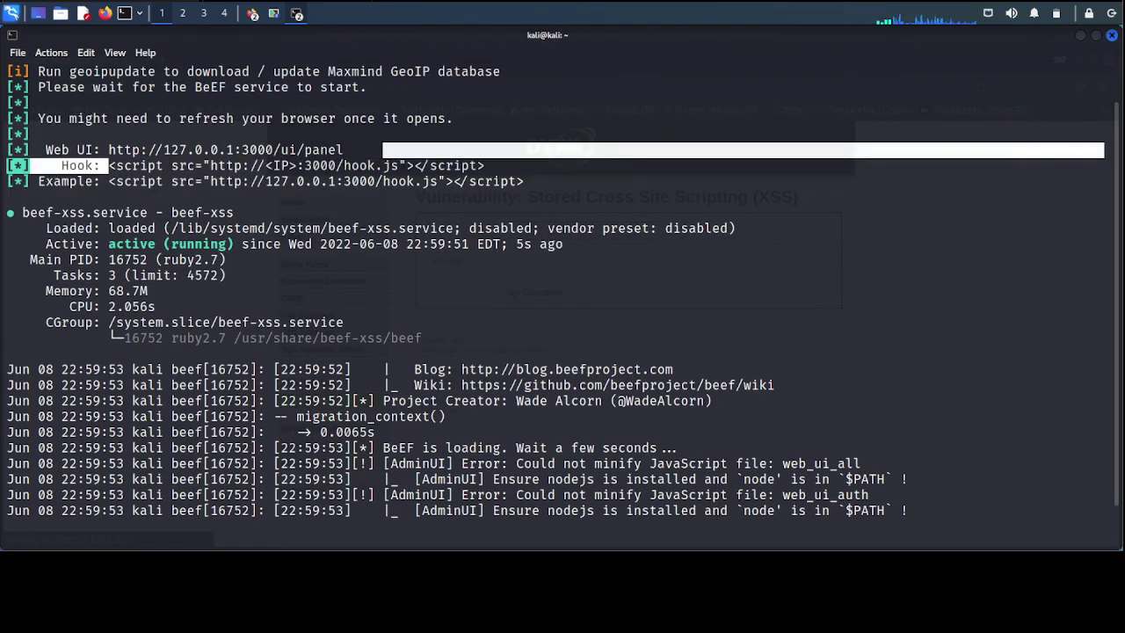
{"action": "left_click", "coordinate": [253, 15]}
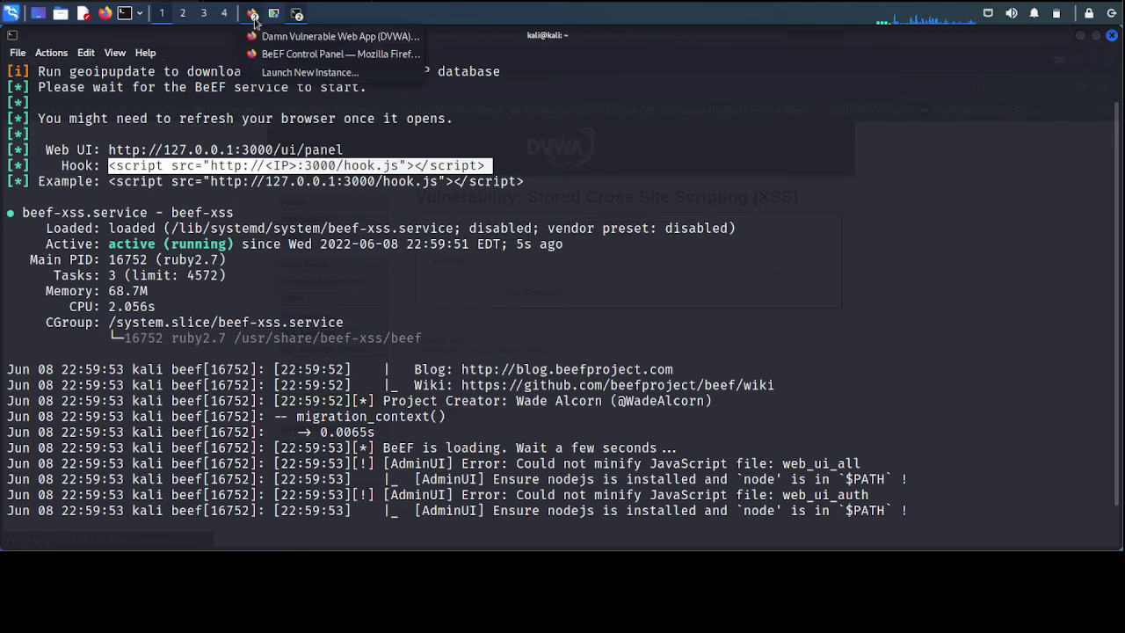
{"action": "left_click", "coordinate": [299, 37]}
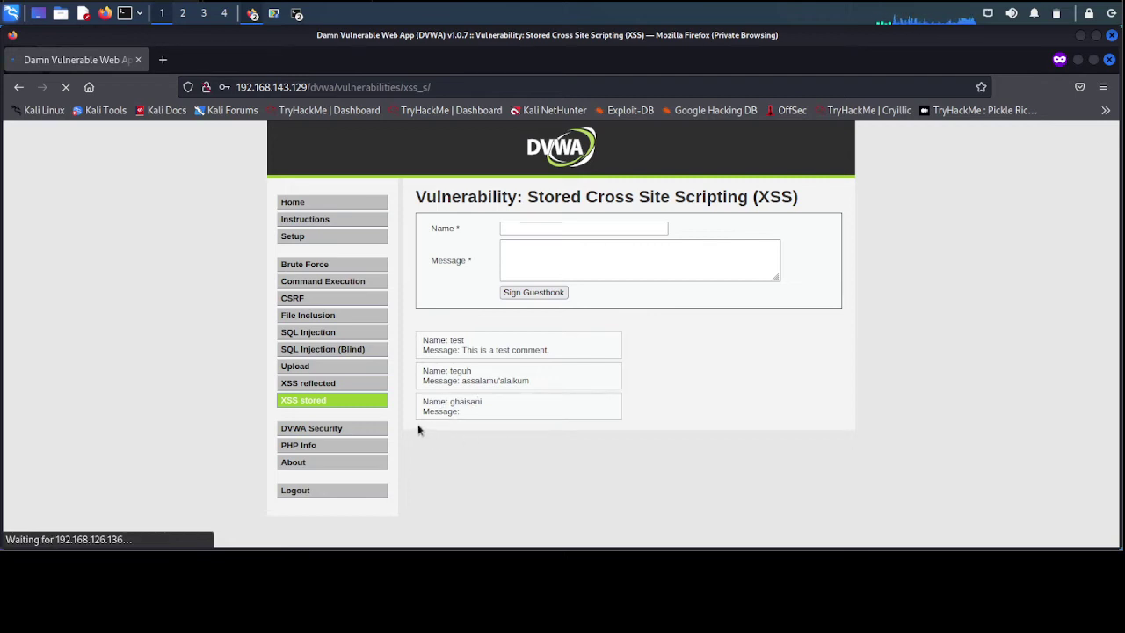
Check the hooked browser in BeEF, then inspect the 'Name: BeFF' guestbook entry in DVWA
{"action": "left_click", "coordinate": [261, 18]}
{"action": "left_click", "coordinate": [274, 51]}
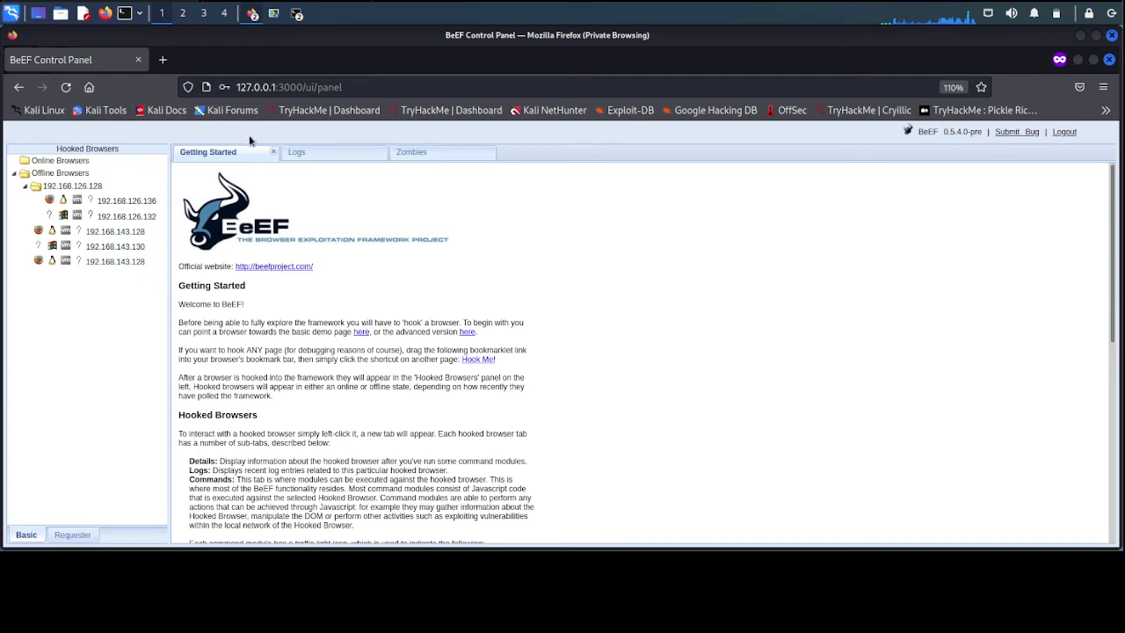
{"action": "key", "text": "alt+Tab"}
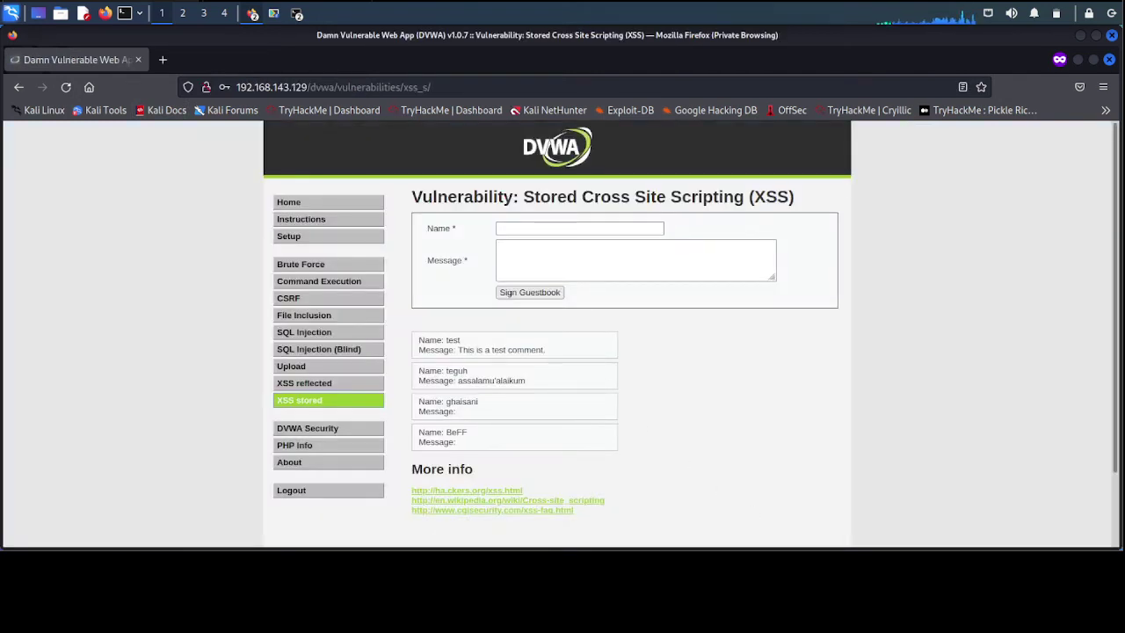
{"action": "double_click", "coordinate": [426, 433]}
{"action": "left_click_drag", "start_coordinate": [457, 433], "coordinate": [479, 446]}
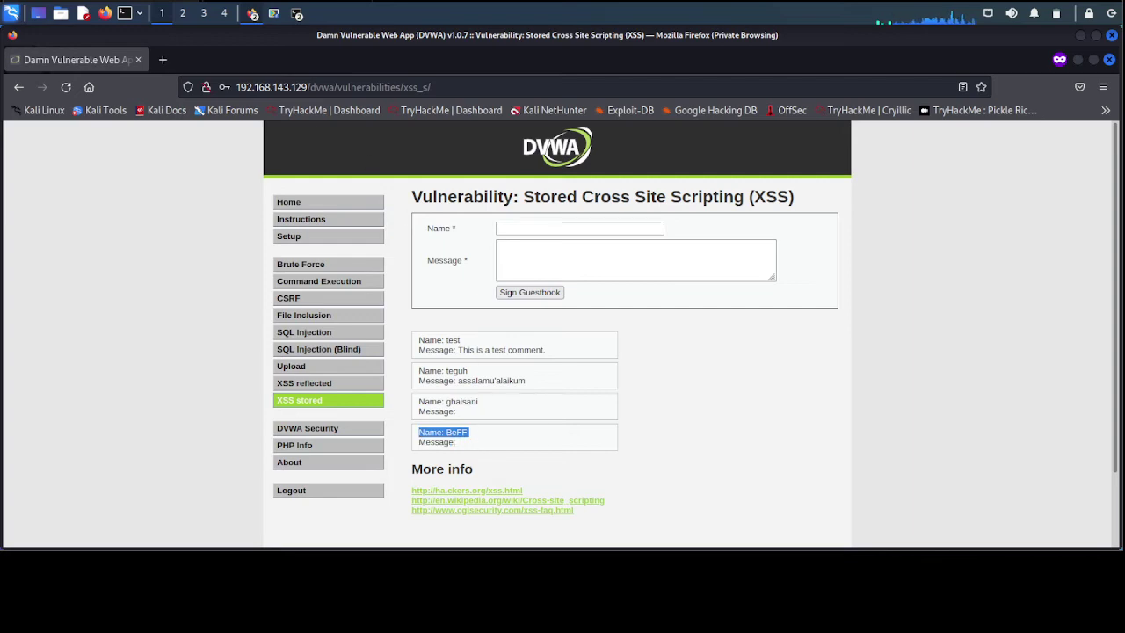
{"action": "left_click", "coordinate": [508, 439]}
{"action": "key", "text": "alt+Tab"}
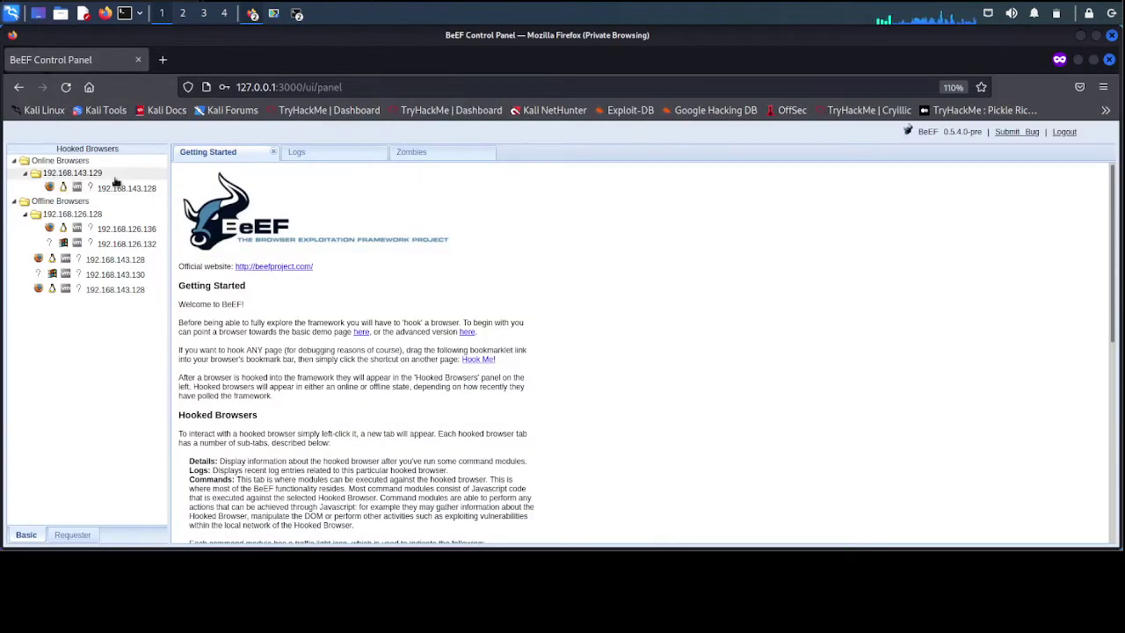
Open the Raw JavaScript command module for hooked browser 192.168.143.128
{"action": "left_click", "coordinate": [110, 192]}
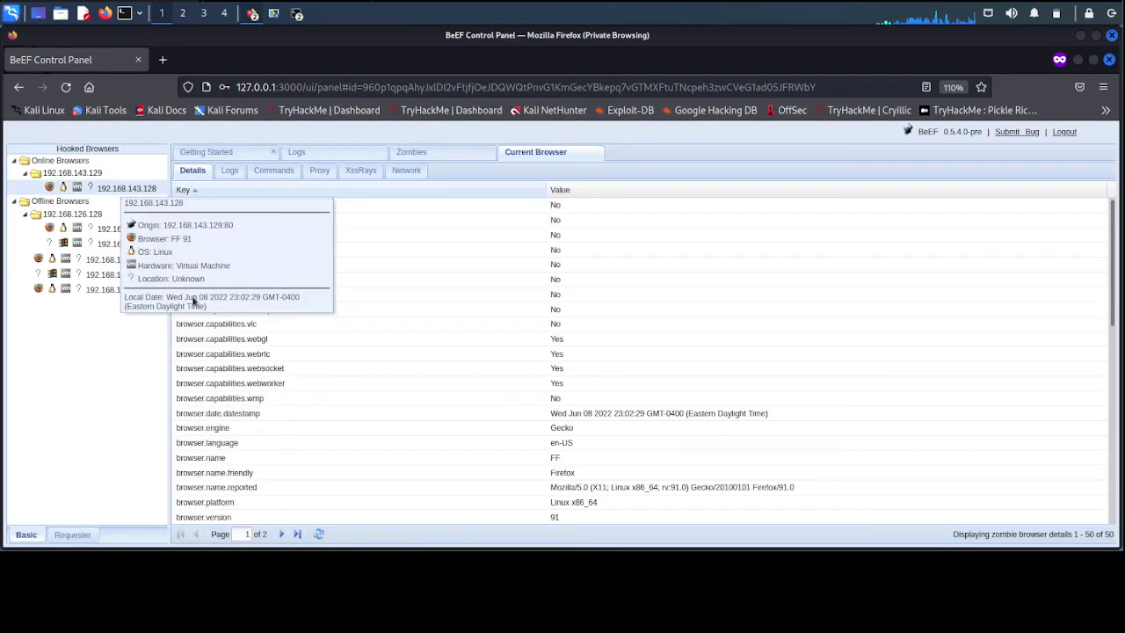
{"action": "left_click", "coordinate": [273, 171]}
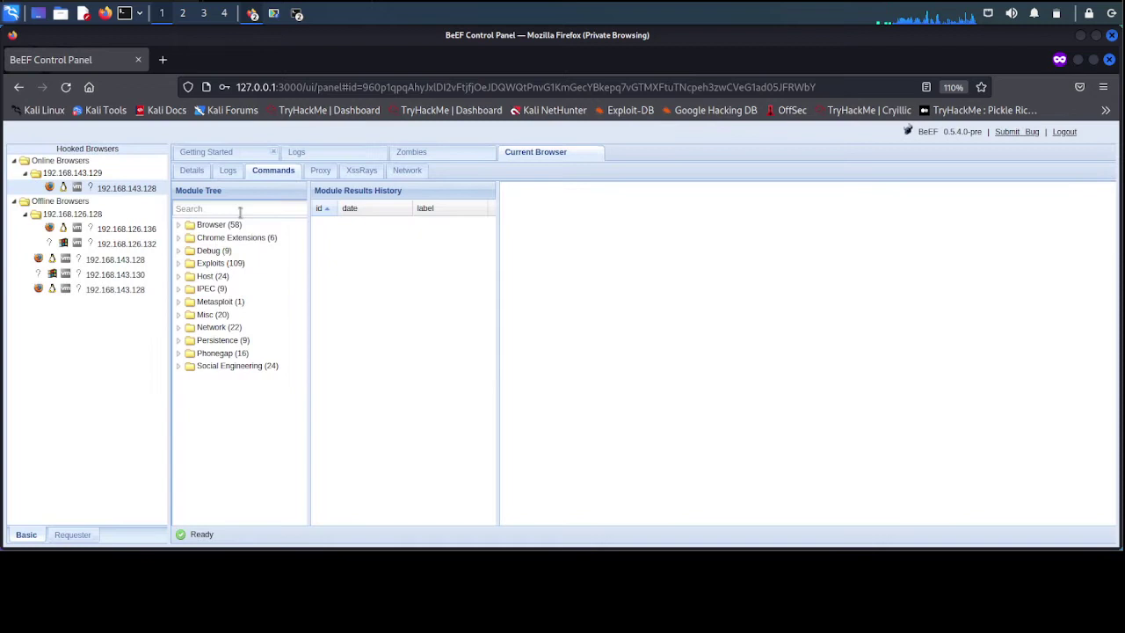
{"action": "left_click", "coordinate": [239, 211]}
{"action": "type", "text": "raw"}
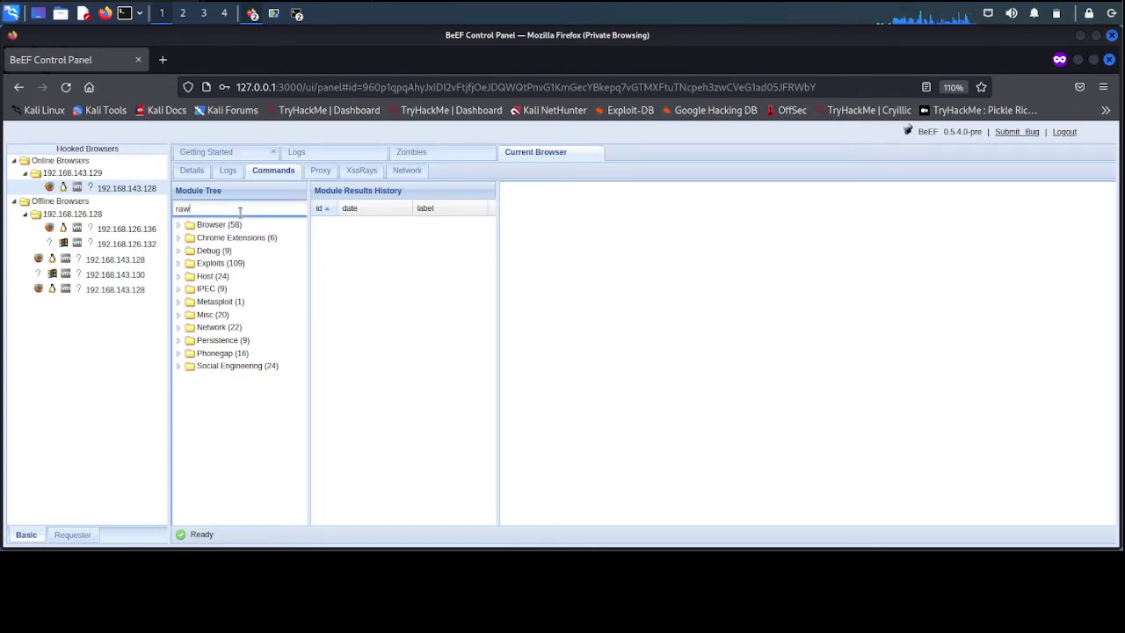
{"action": "left_click", "coordinate": [236, 237]}
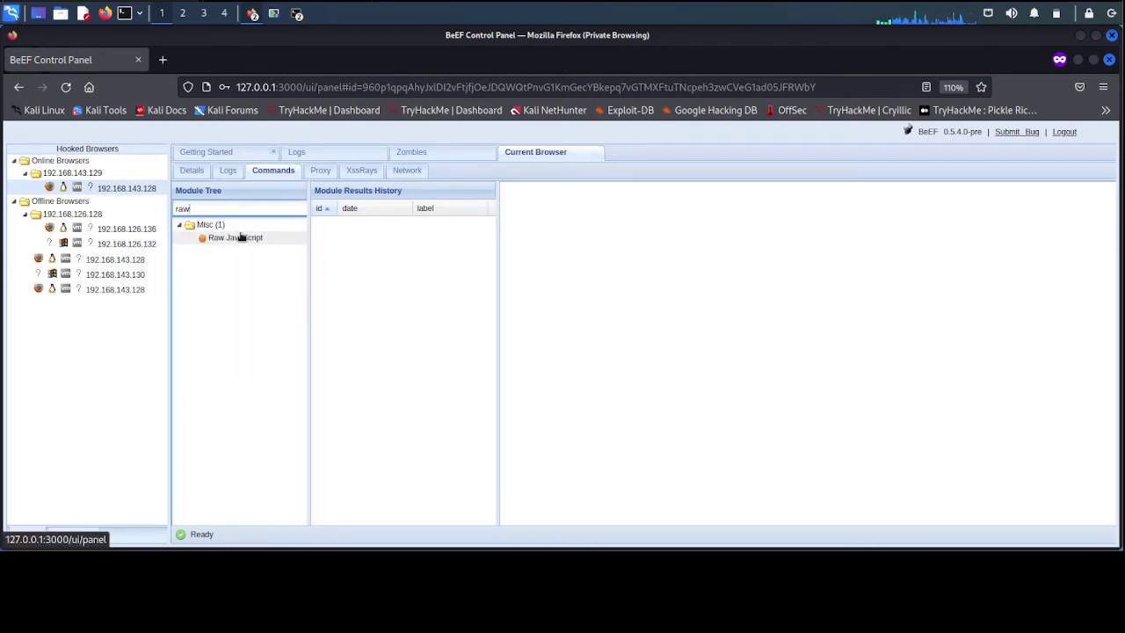
Replace the code with alert 'Anda Mendapatkan Hadiah Sebesar 500.000,- Silahkan Ambil di Kantor Kami' and execute it
{"action": "left_click_drag", "start_coordinate": [633, 273], "coordinate": [562, 273]}
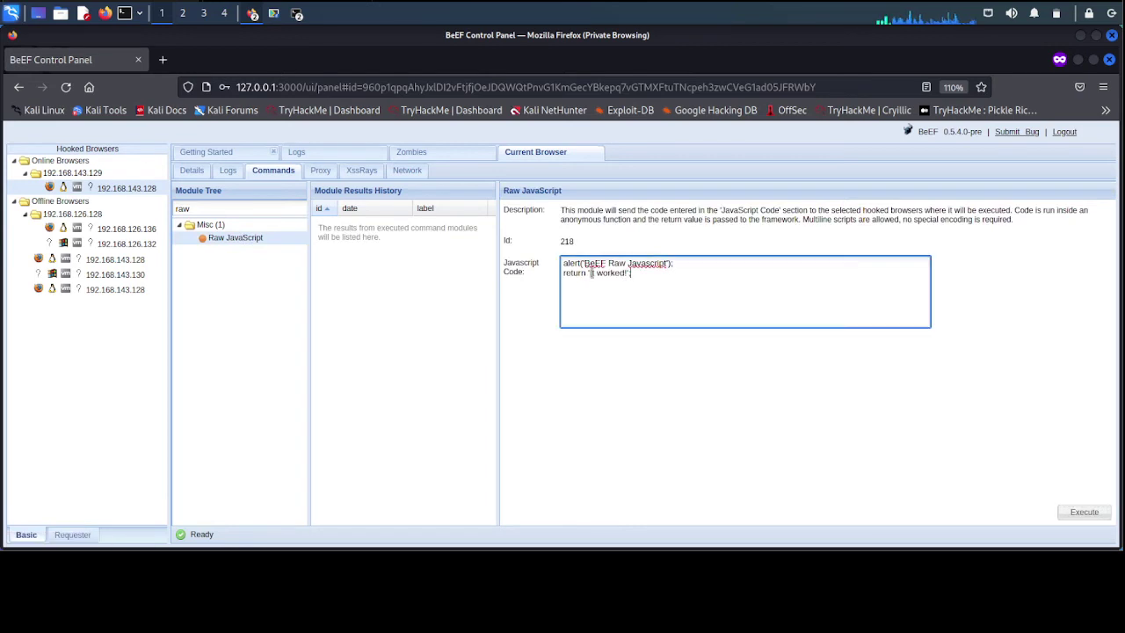
{"action": "key", "text": "BackSpace"}
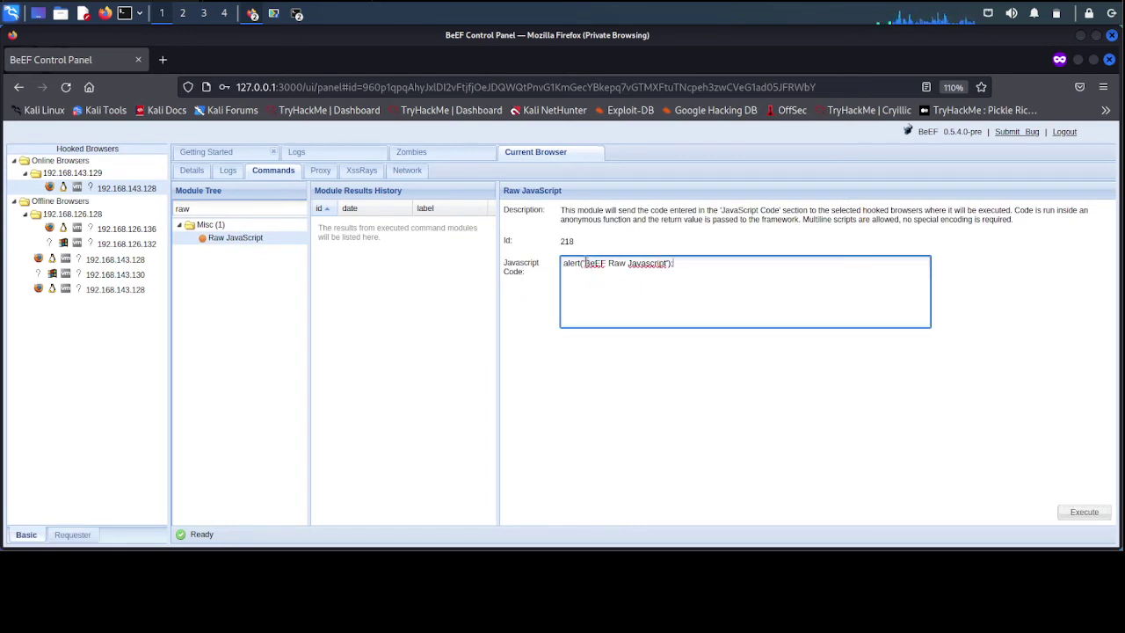
{"action": "left_click_drag", "start_coordinate": [585, 263], "coordinate": [664, 268]}
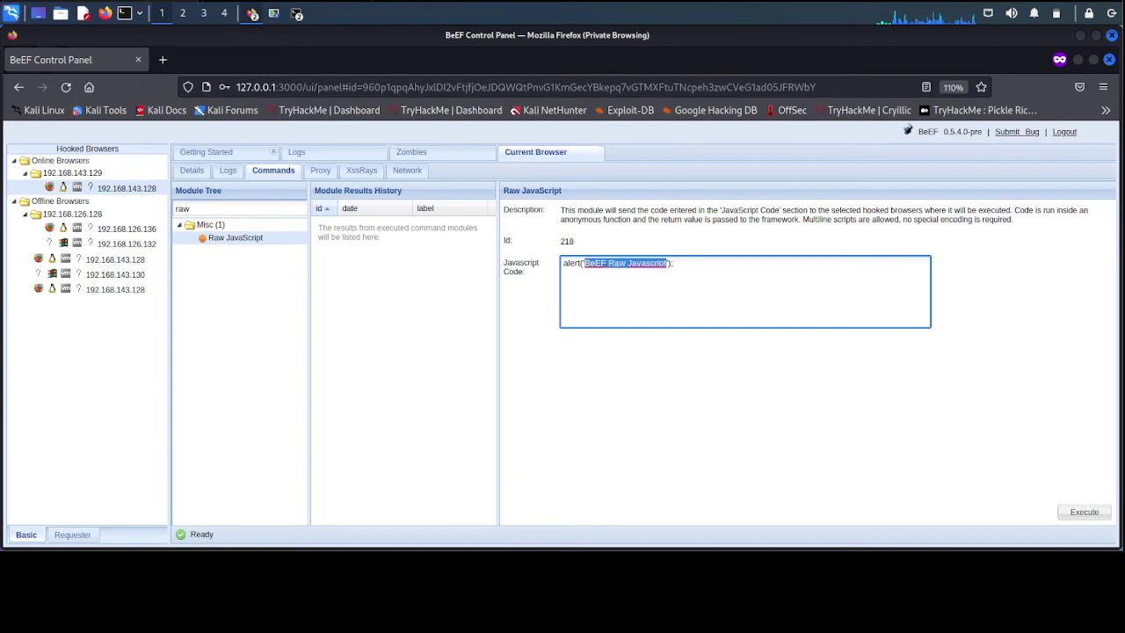
{"action": "type", "text": "A"}
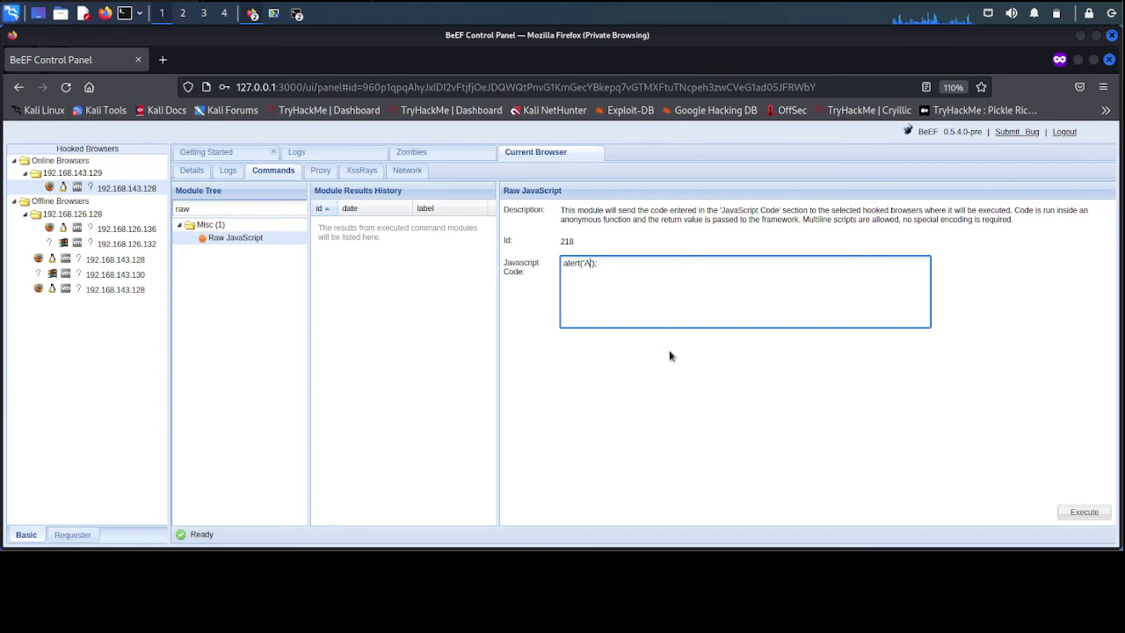
{"action": "type", "text": "nda Men"}
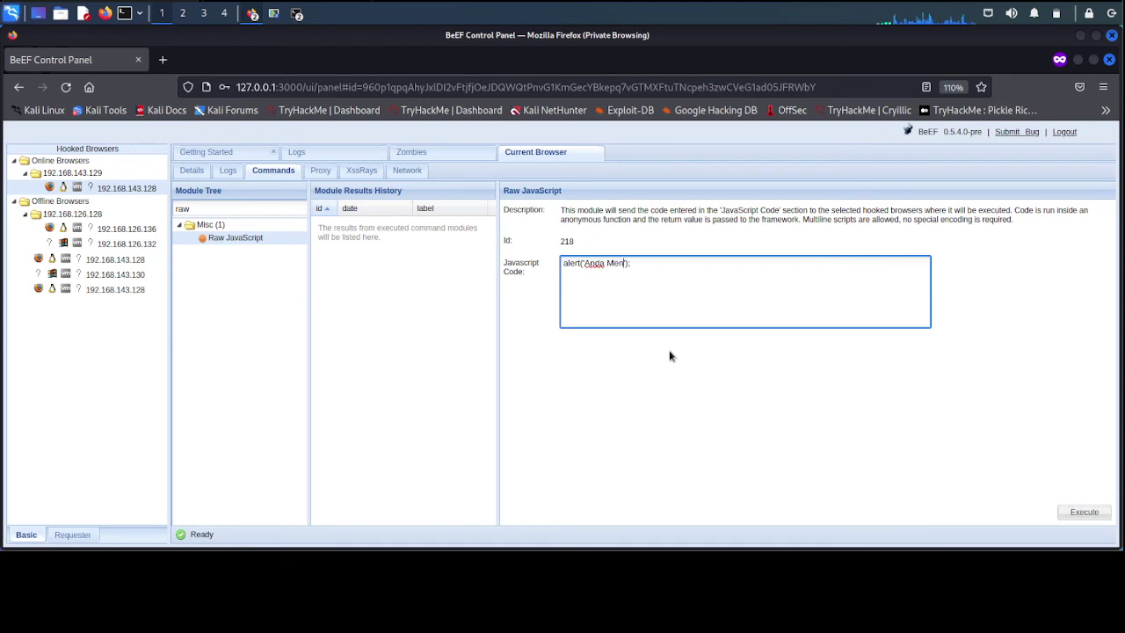
{"action": "type", "text": "dapatkan Ha"}
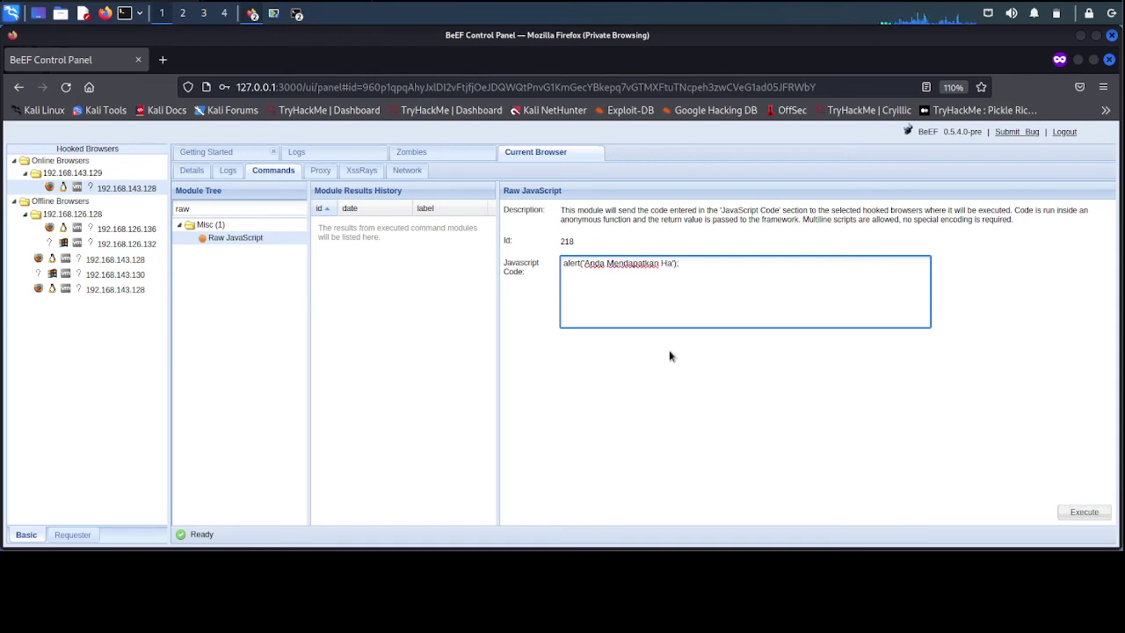
{"action": "type", "text": "diah Sebesar "}
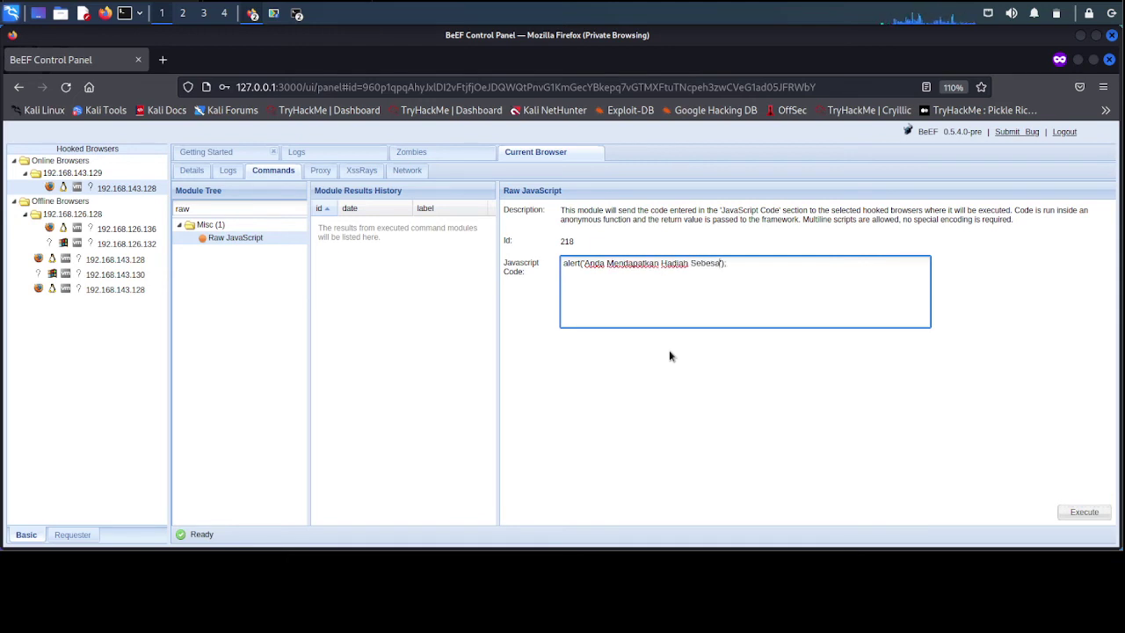
{"action": "type", "text": "500.0"}
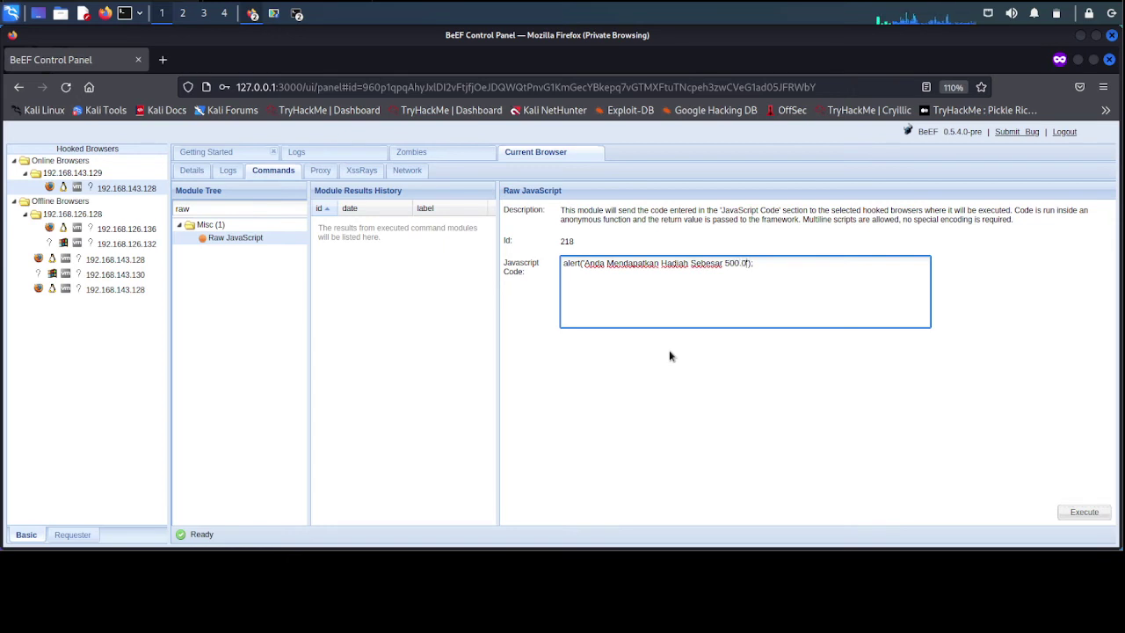
{"action": "type", "text": "0"}
{"action": "type", "text": "0,"}
{"action": "type", "text": "- Silahka"}
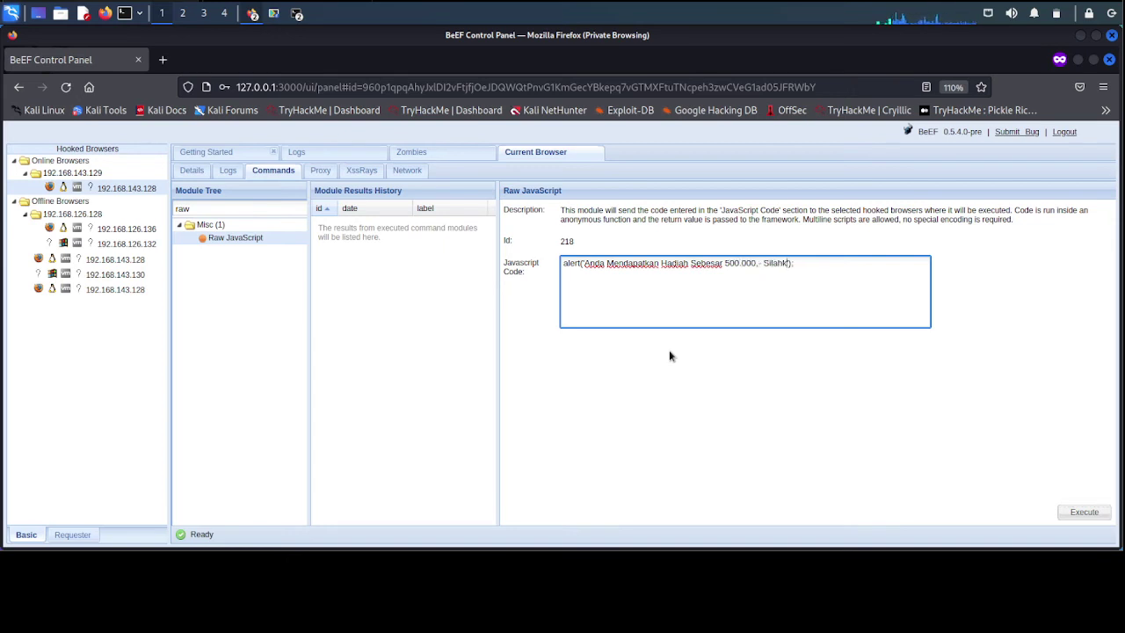
{"action": "type", "text": "n Ambil di "}
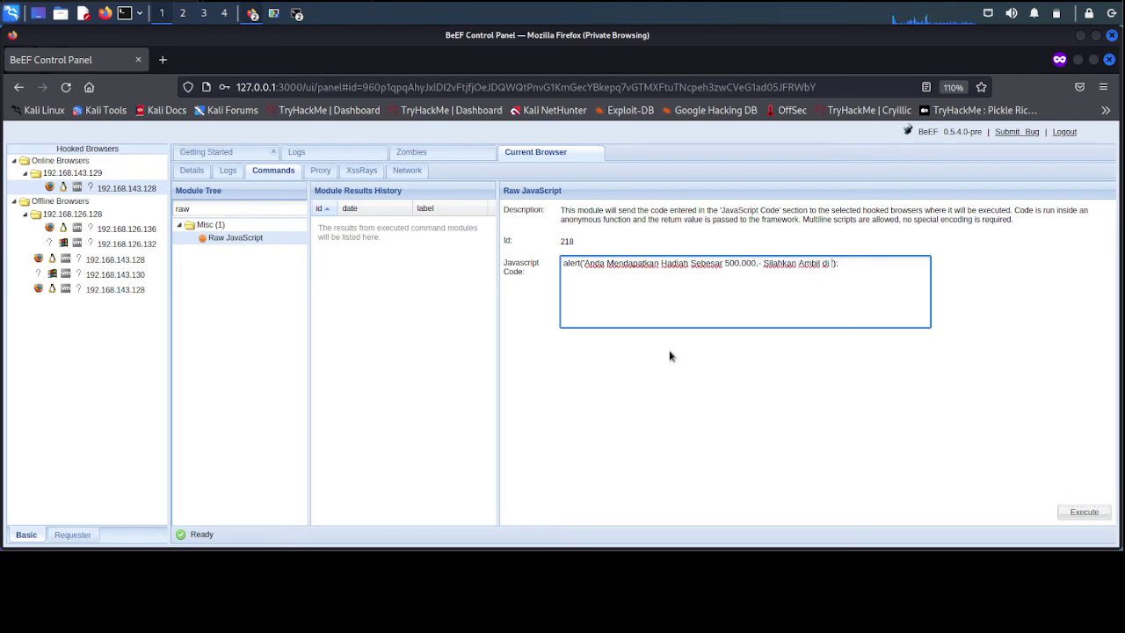
{"action": "type", "text": "Kantor K"}
{"action": "type", "text": "ami"}
{"action": "left_click", "coordinate": [1064, 512]}
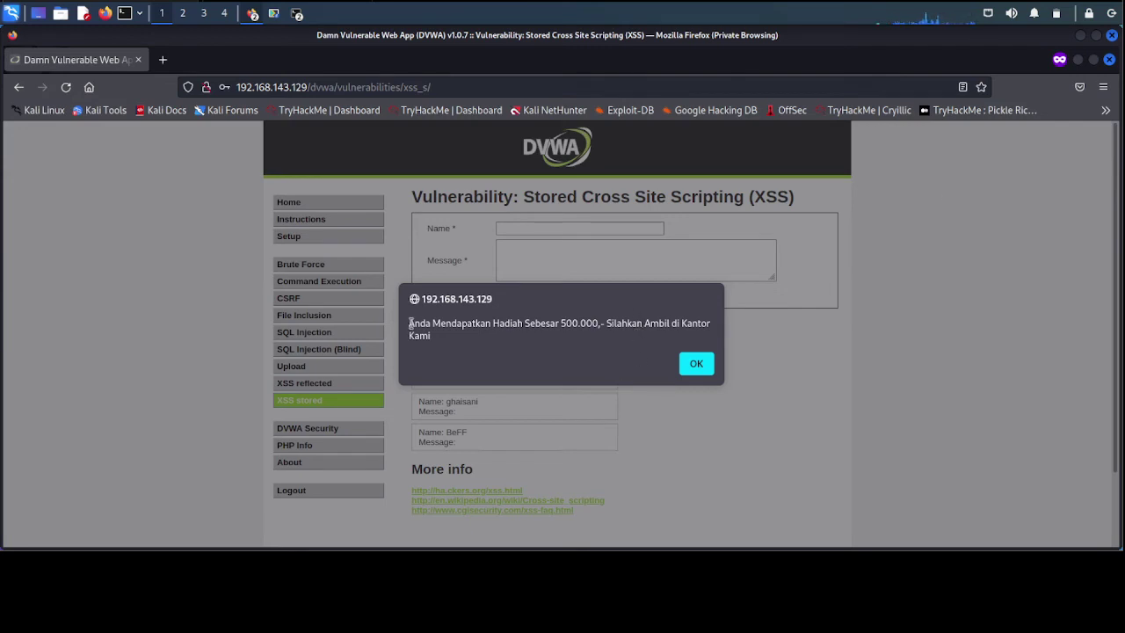
Dismiss the 500.000 prize alert on the DVWA page and return to BeEF
{"action": "left_click_drag", "start_coordinate": [410, 324], "coordinate": [444, 331]}
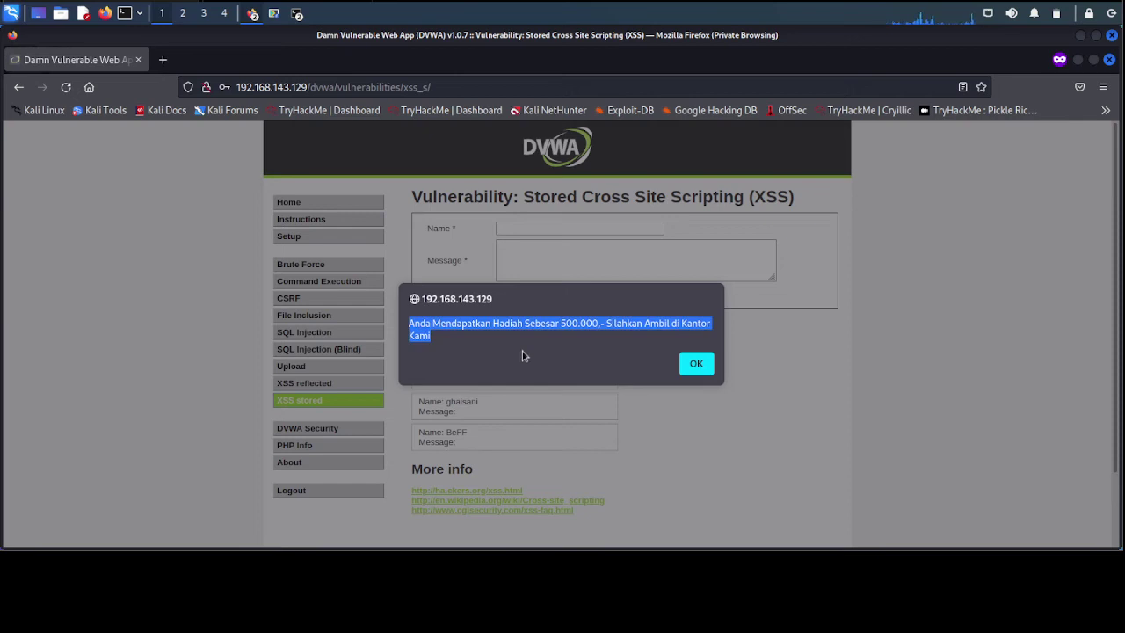
{"action": "left_click", "coordinate": [696, 365]}
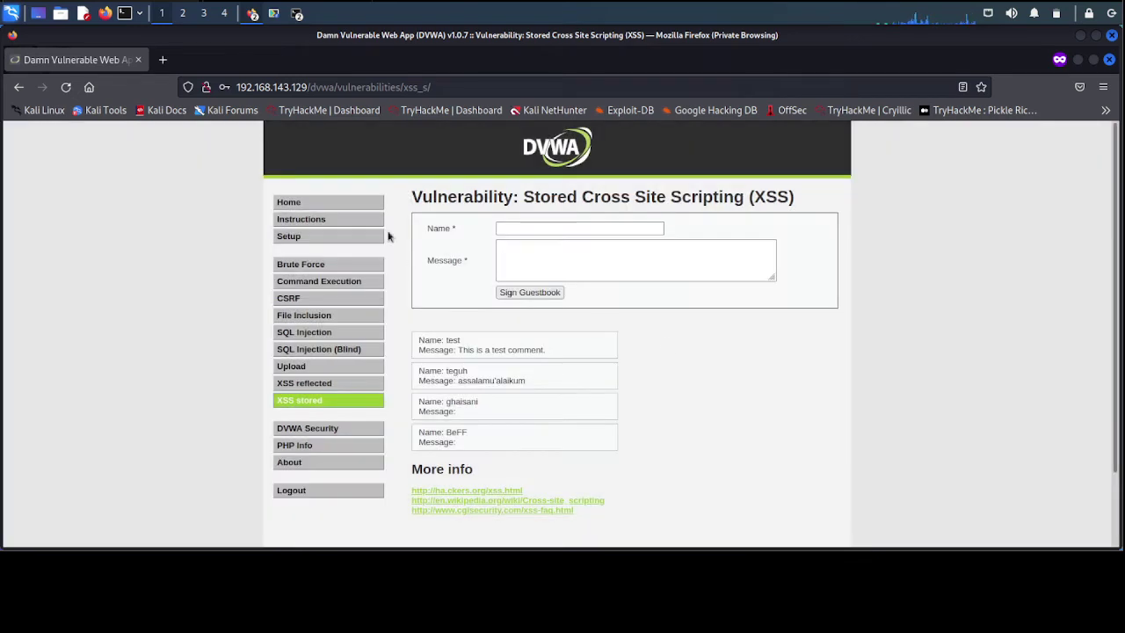
{"action": "key", "text": "alt+Tab"}
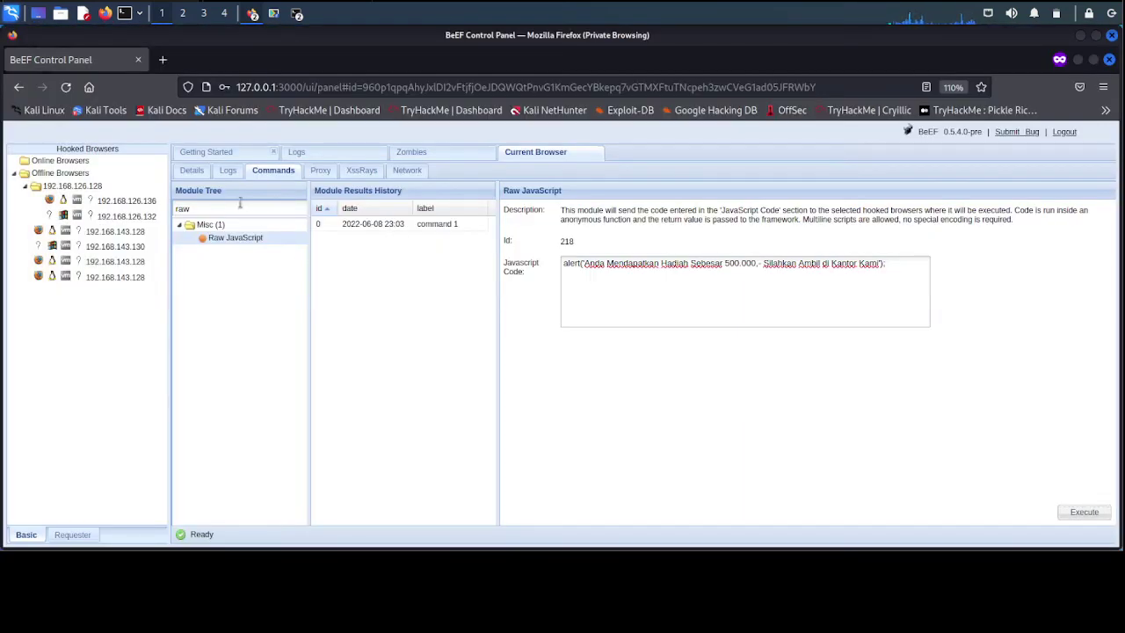
Send a Create Alert Dialog reading 'Anda Terkena Serangan Jantung' to the hooked browser
{"action": "double_click", "coordinate": [240, 208]}
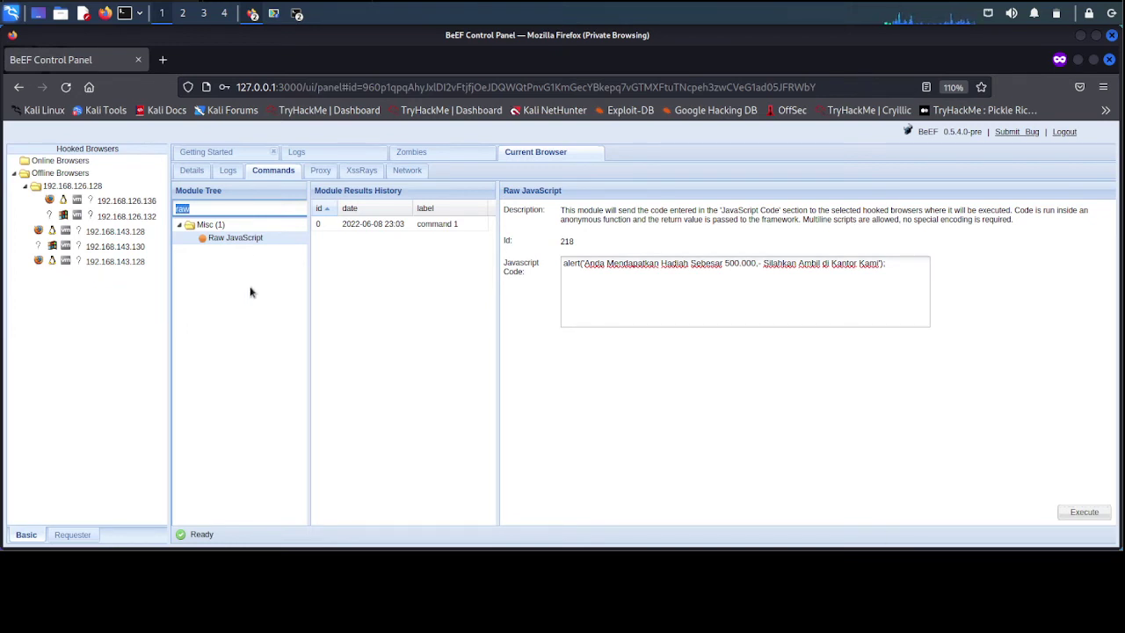
{"action": "type", "text": "alert"}
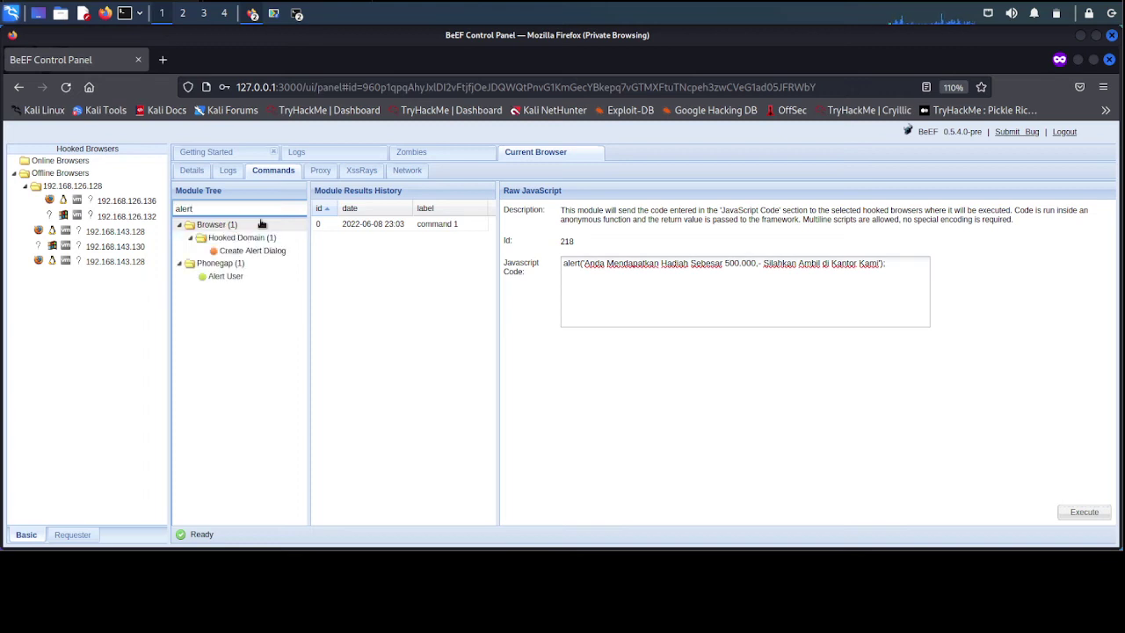
{"action": "left_click", "coordinate": [252, 250]}
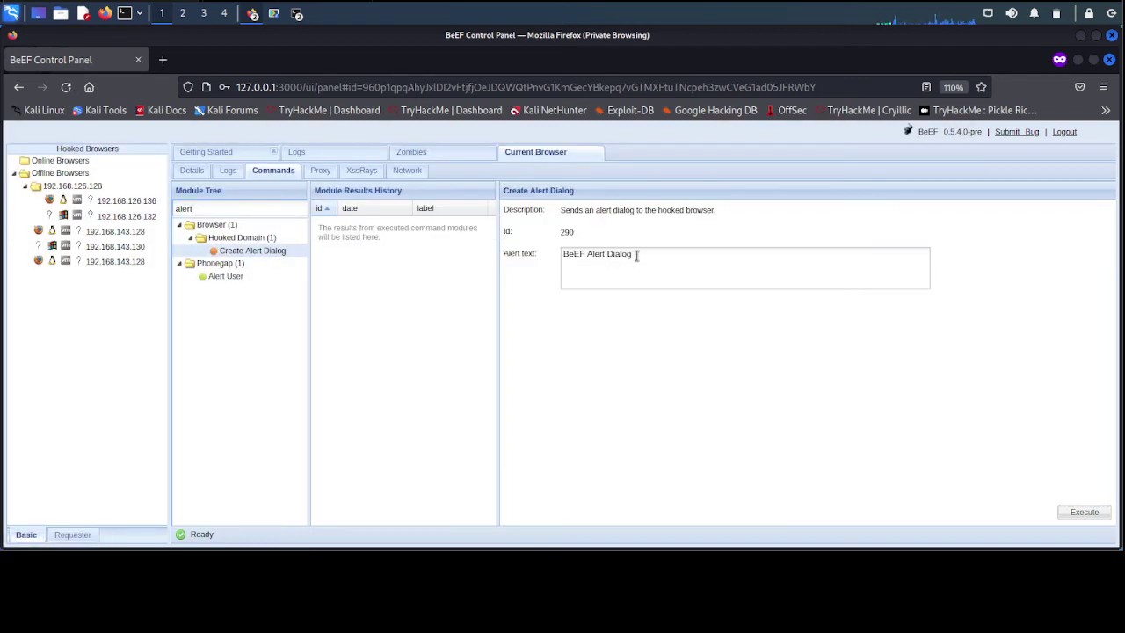
{"action": "triple_click", "coordinate": [636, 254]}
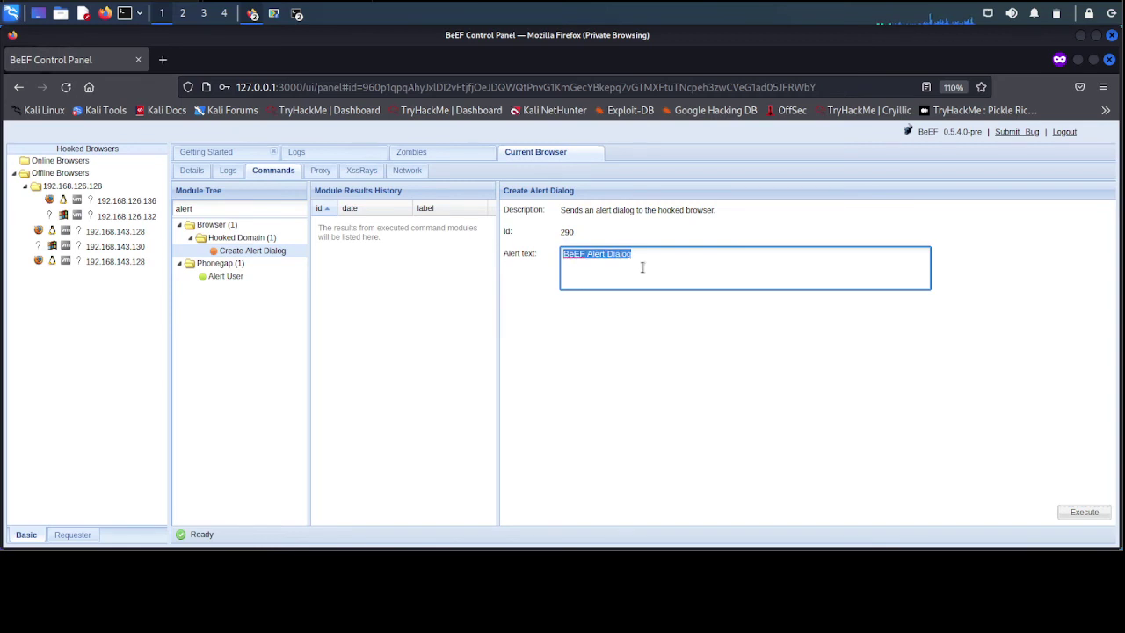
{"action": "type", "text": "Anda Terkena"}
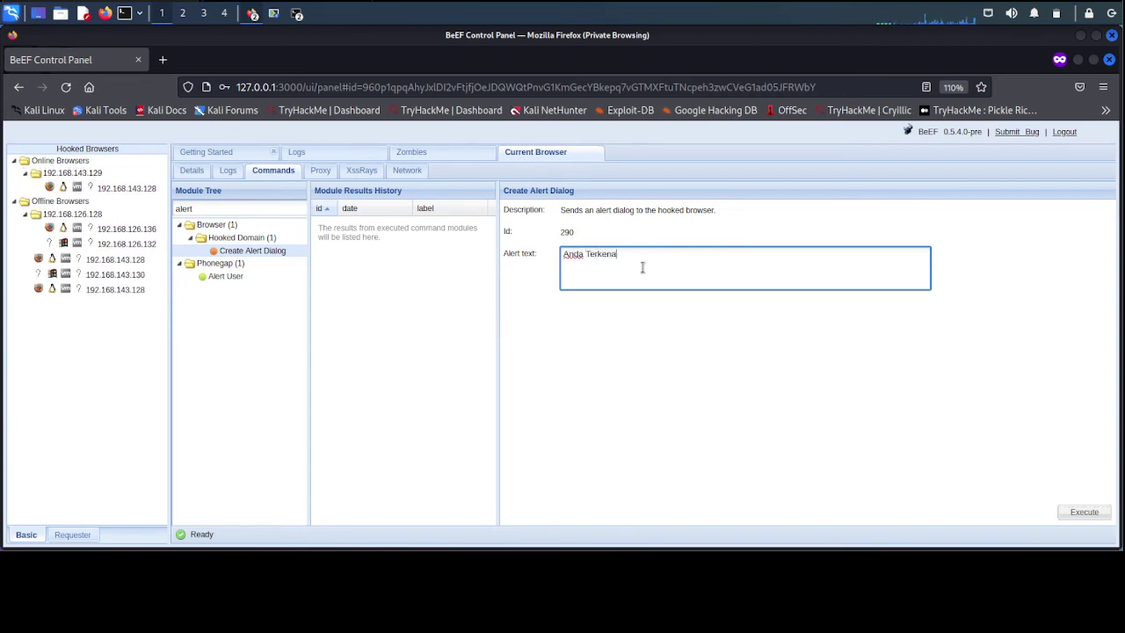
{"action": "type", "text": " Serangan Jant"}
{"action": "type", "text": "ung"}
{"action": "left_click", "coordinate": [1084, 511]}
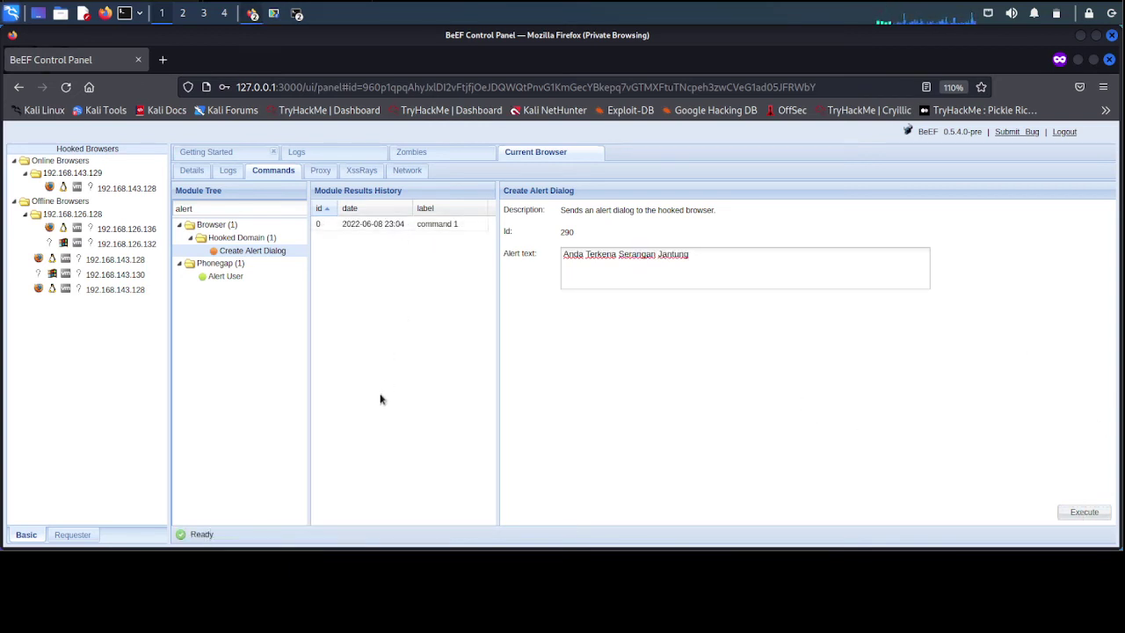
View and dismiss the 'Anda Terkena Serangan Jantung' alert on DVWA, then return to BeEF
{"action": "key", "text": "alt+Tab"}
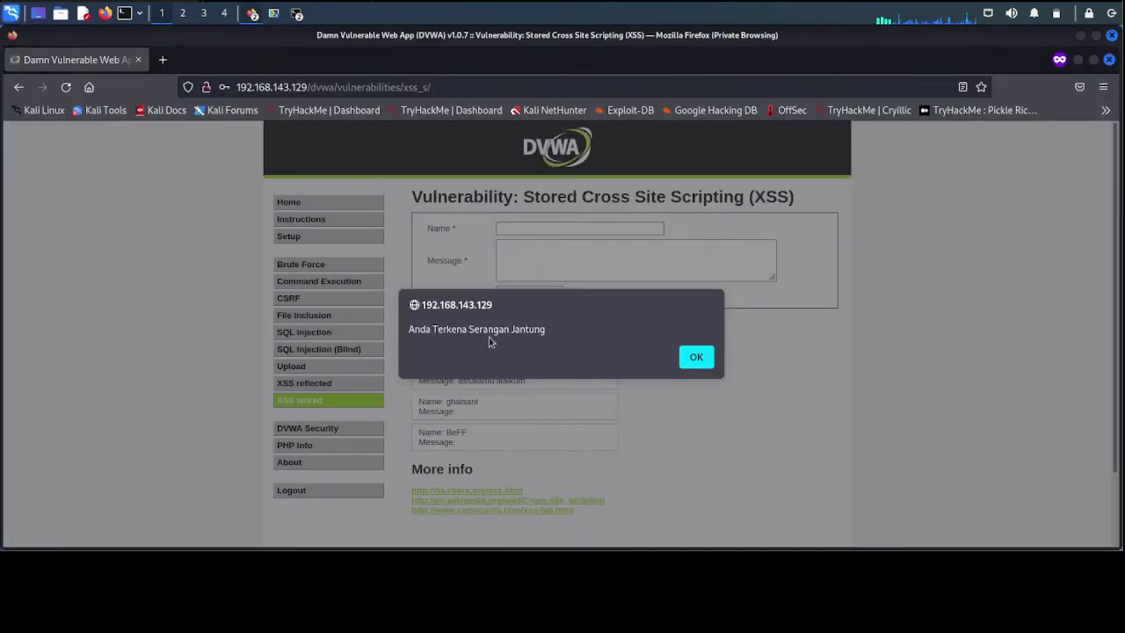
{"action": "left_click_drag", "start_coordinate": [407, 329], "coordinate": [559, 339]}
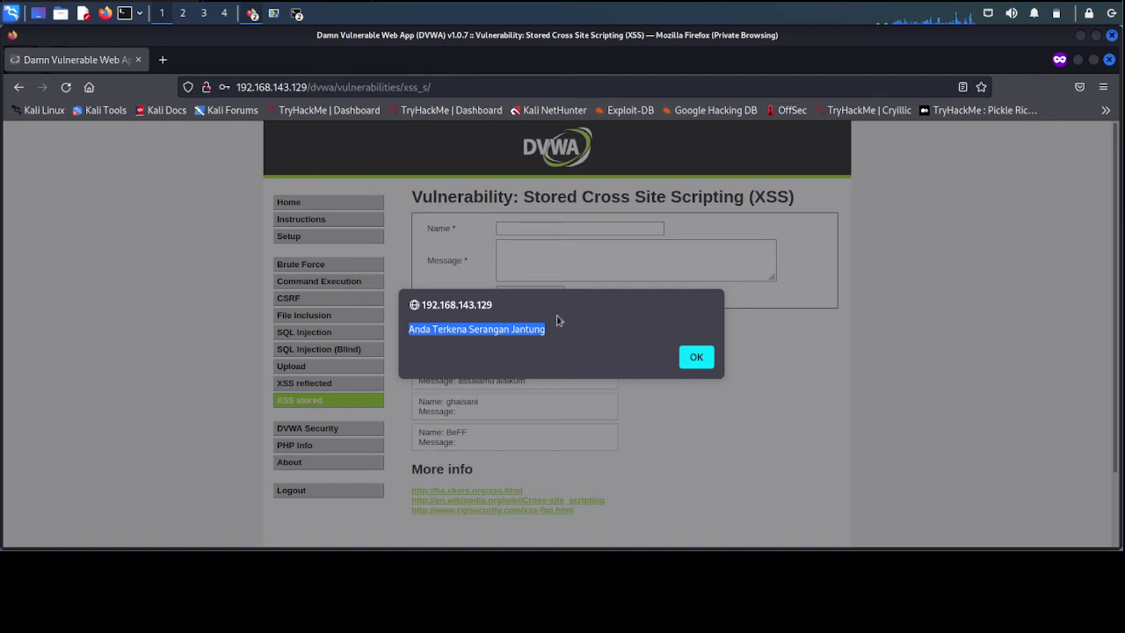
{"action": "left_click", "coordinate": [697, 357]}
{"action": "key", "text": "alt+Tab"}
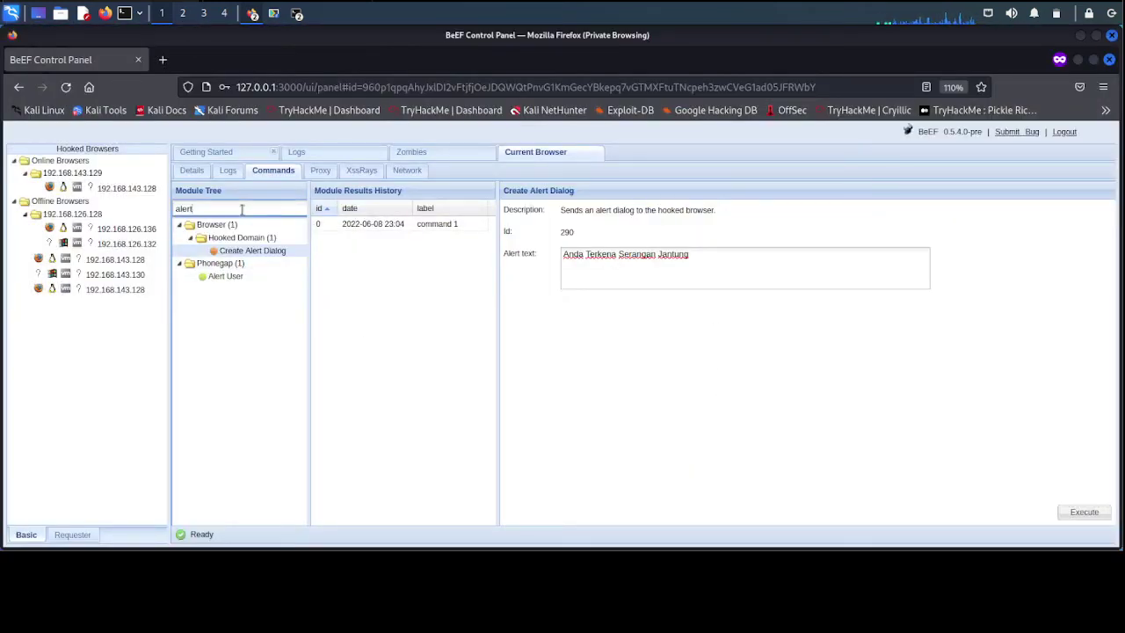
Select online hooked browser 192.168.143.128 and browse its Social Engineering command modules
{"action": "left_click", "coordinate": [127, 229]}
{"action": "left_click", "coordinate": [126, 188]}
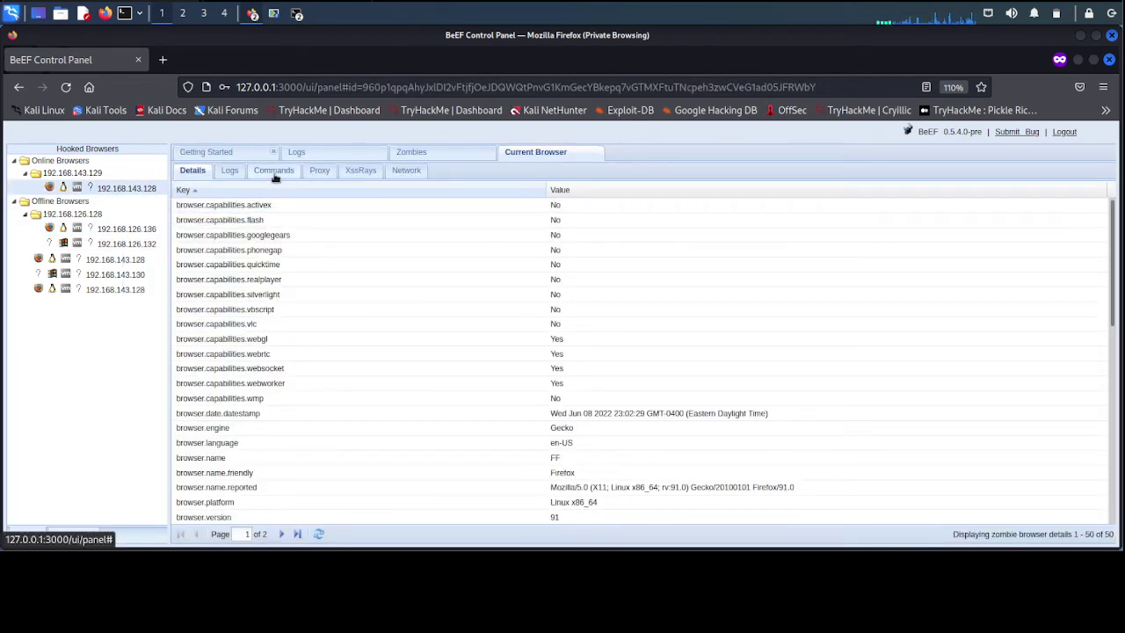
{"action": "left_click", "coordinate": [273, 172]}
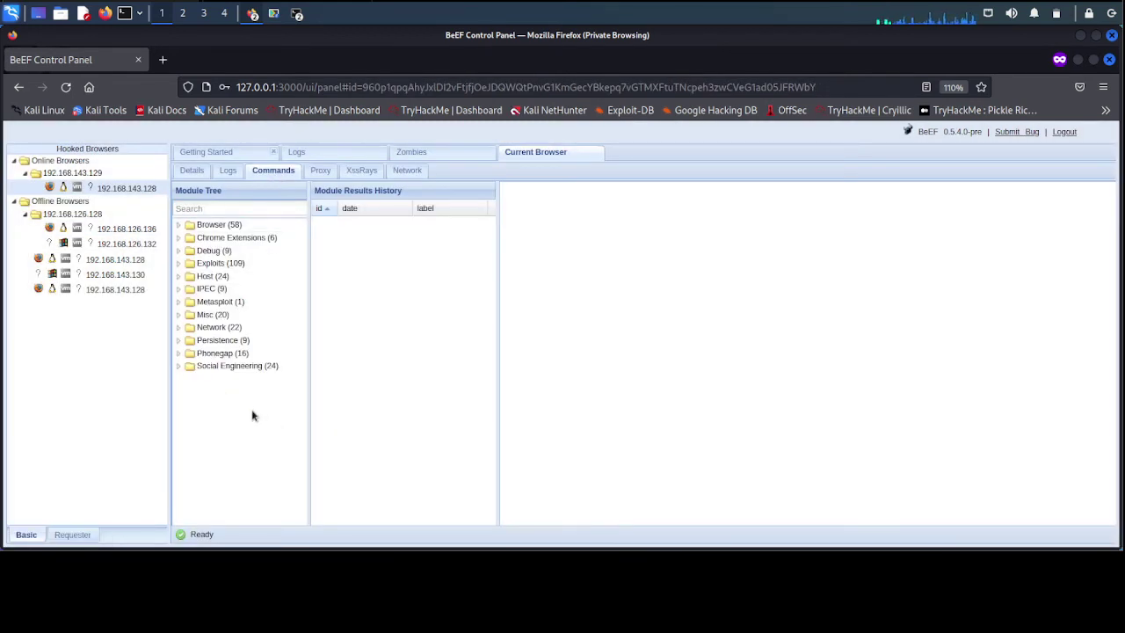
{"action": "left_click", "coordinate": [255, 365]}
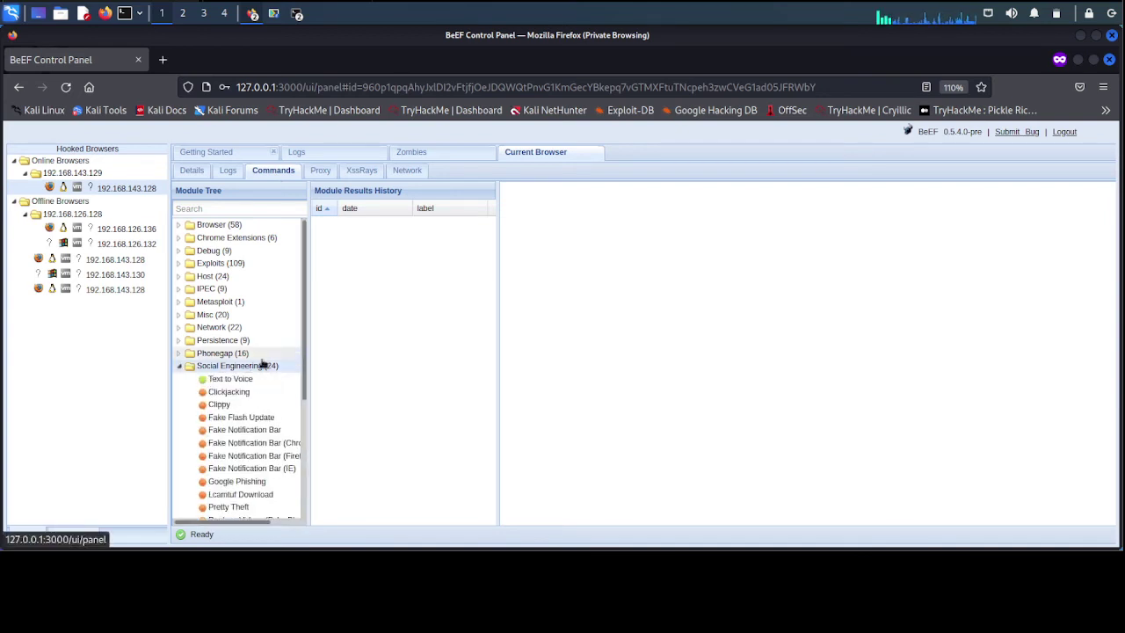
{"action": "scroll", "coordinate": [246, 316], "scroll_direction": "down", "scroll_amount": 2}
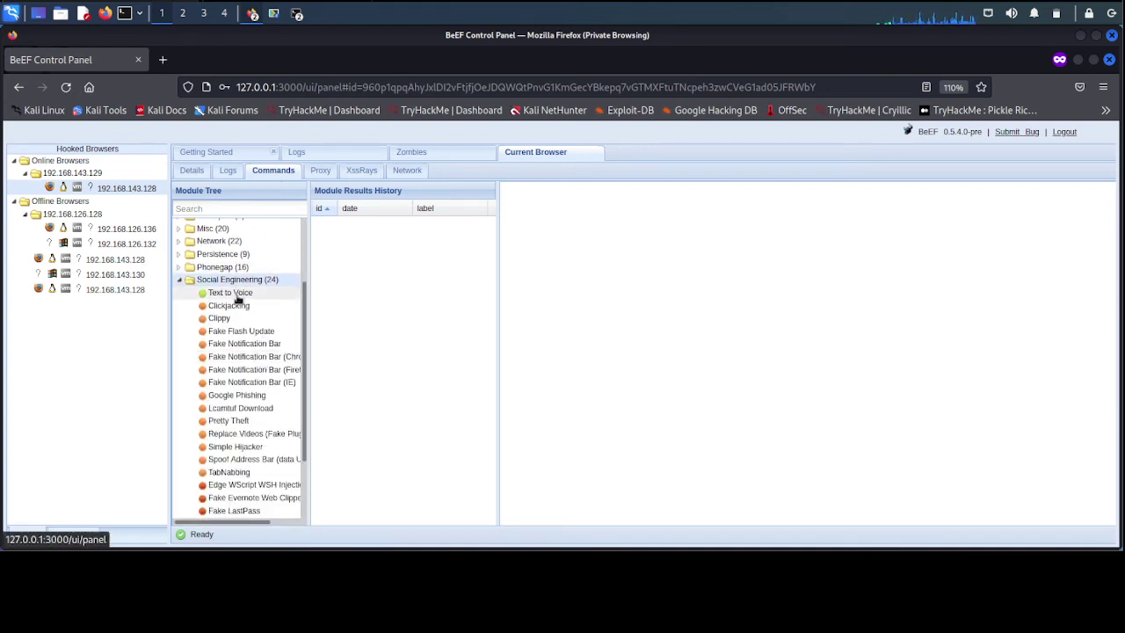
{"action": "scroll", "coordinate": [244, 316], "scroll_direction": "down", "scroll_amount": 2}
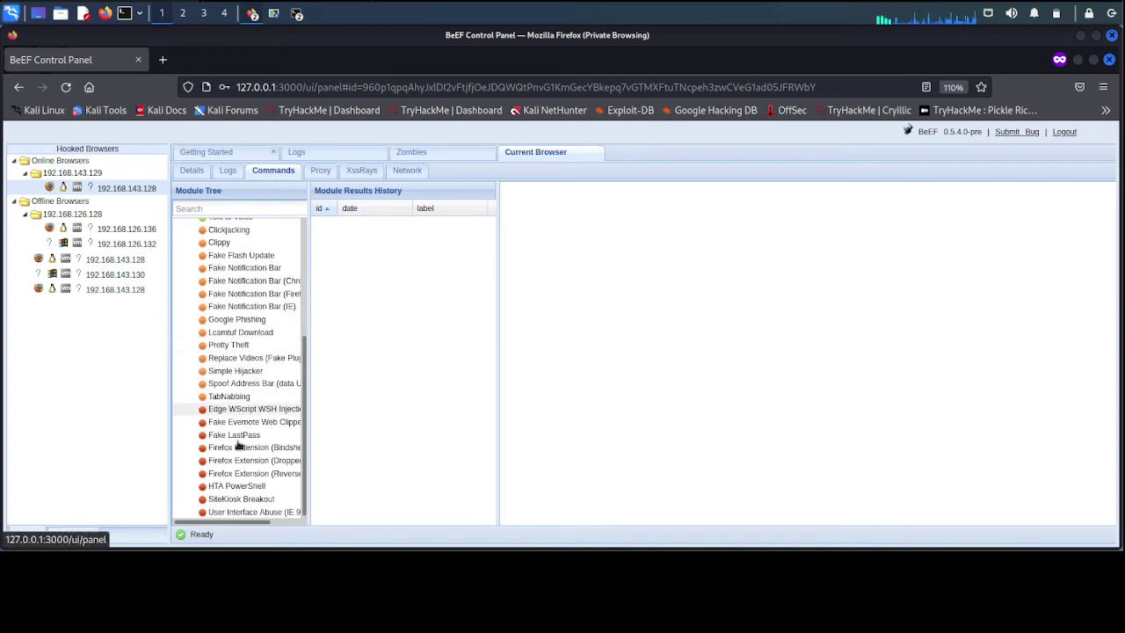
{"action": "scroll", "coordinate": [233, 352], "scroll_direction": "up", "scroll_amount": 4}
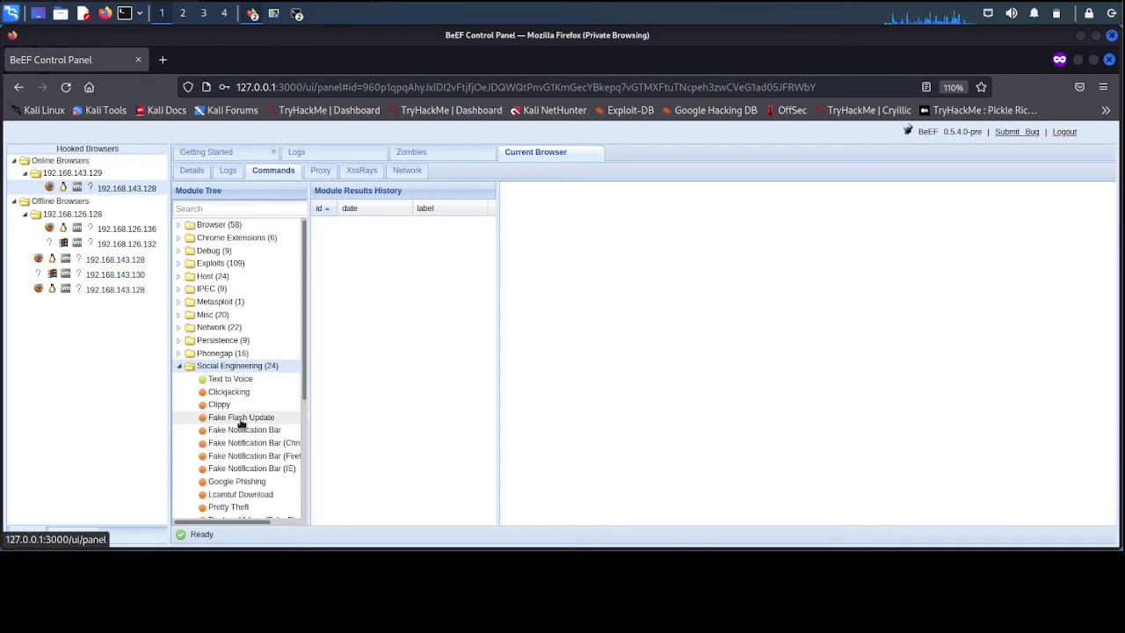
{"action": "scroll", "coordinate": [241, 423], "scroll_direction": "down", "scroll_amount": 2}
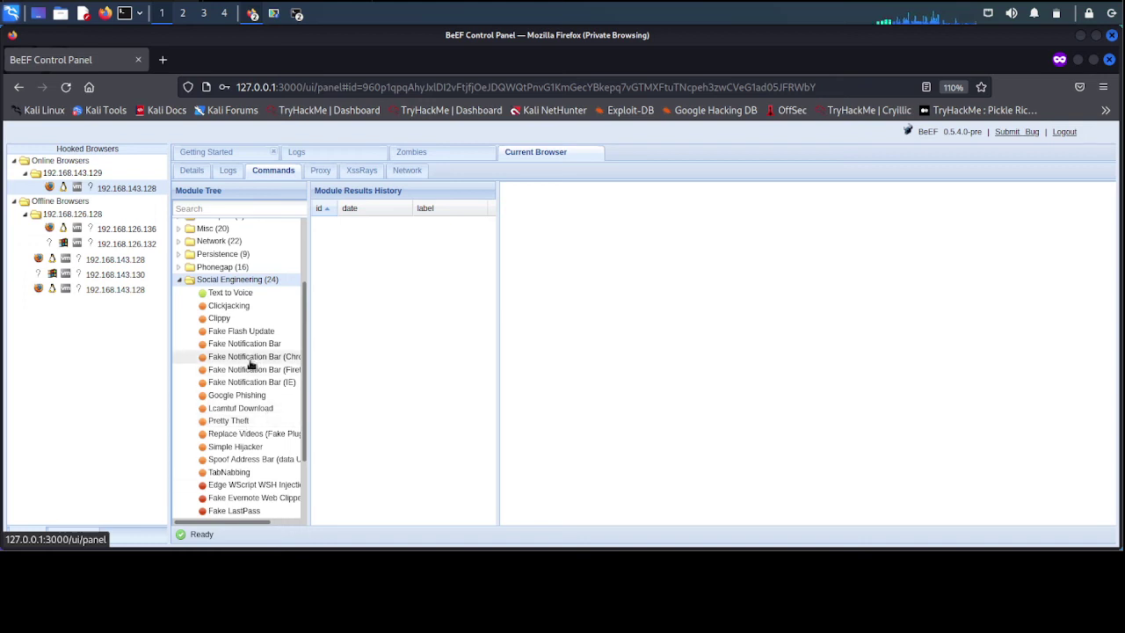
Open the Pretty Theft module and read its description
{"action": "left_click", "coordinate": [228, 421]}
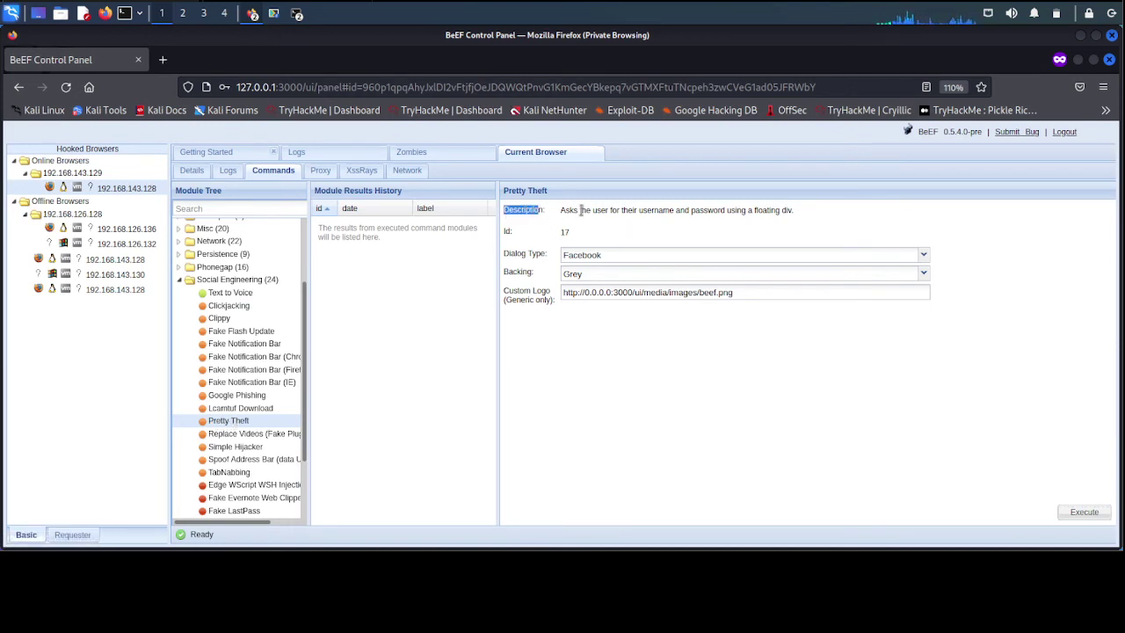
{"action": "left_click_drag", "start_coordinate": [561, 209], "coordinate": [673, 211]}
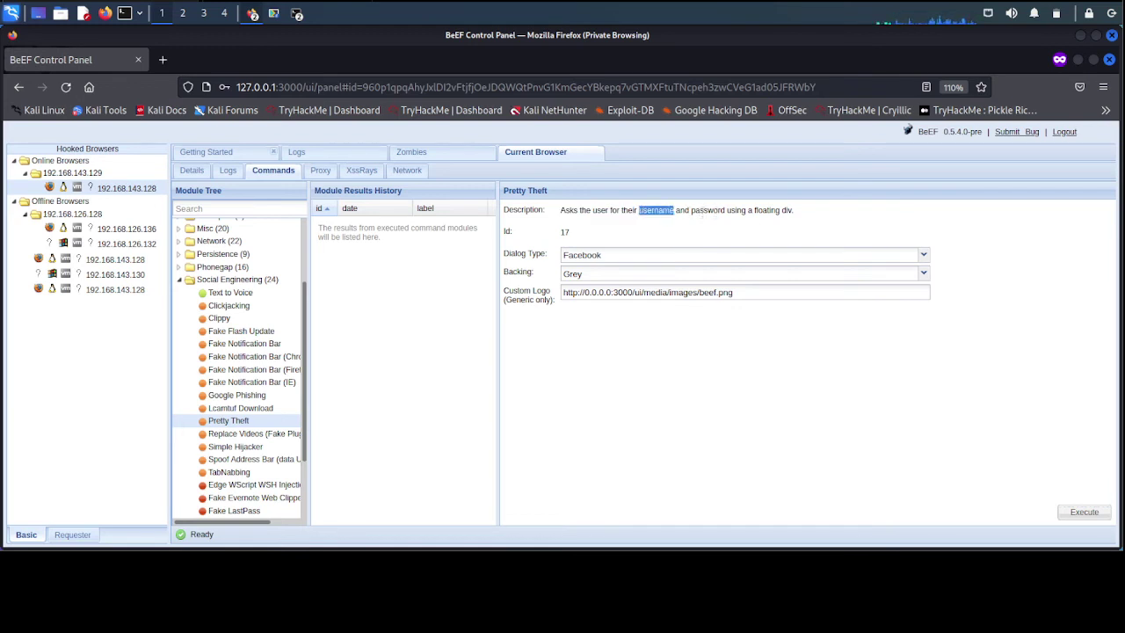
{"action": "left_click_drag", "start_coordinate": [754, 211], "coordinate": [795, 212]}
{"action": "left_click", "coordinate": [760, 227]}
Execute Pretty Theft with the Facebook dialog type and Clear backing
{"action": "left_click", "coordinate": [922, 255]}
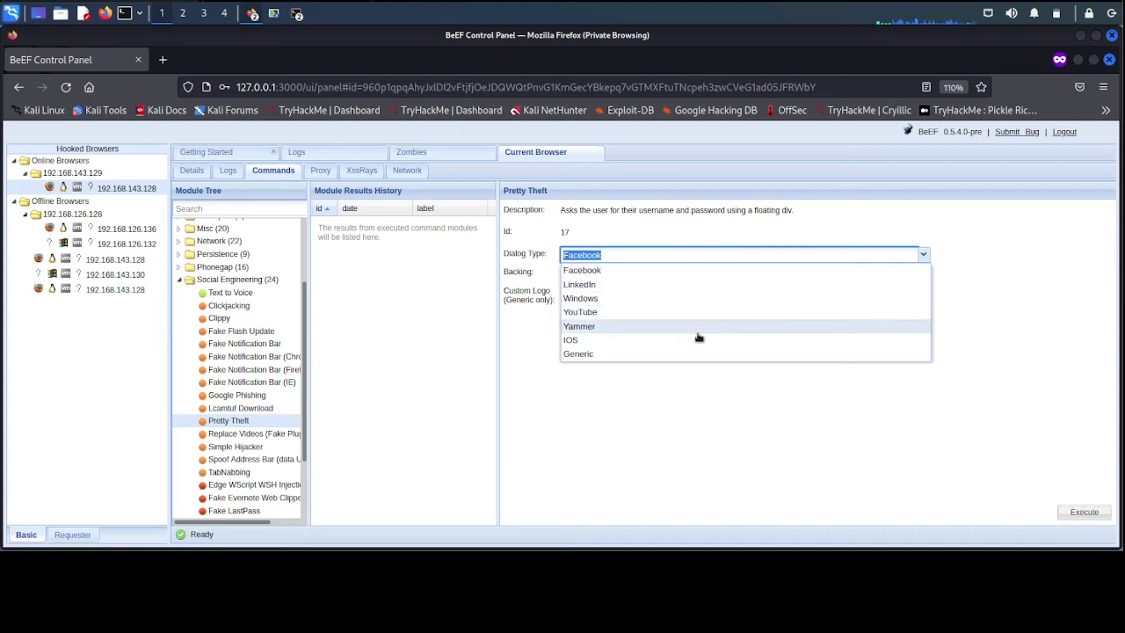
{"action": "left_click", "coordinate": [727, 428]}
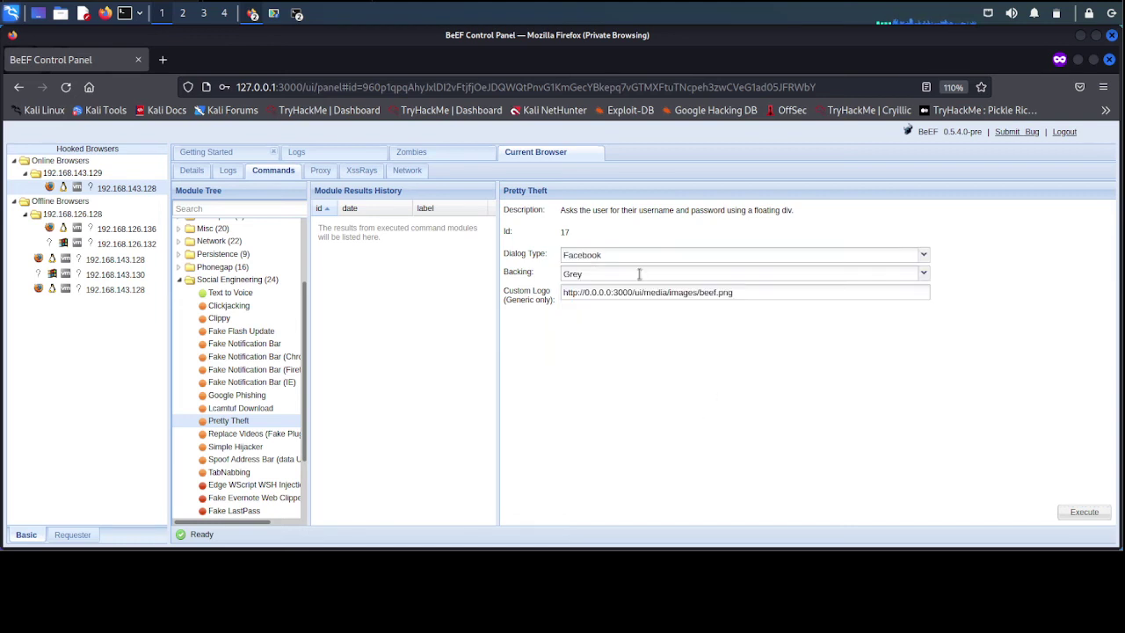
{"action": "left_click", "coordinate": [925, 274]}
{"action": "left_click", "coordinate": [887, 303]}
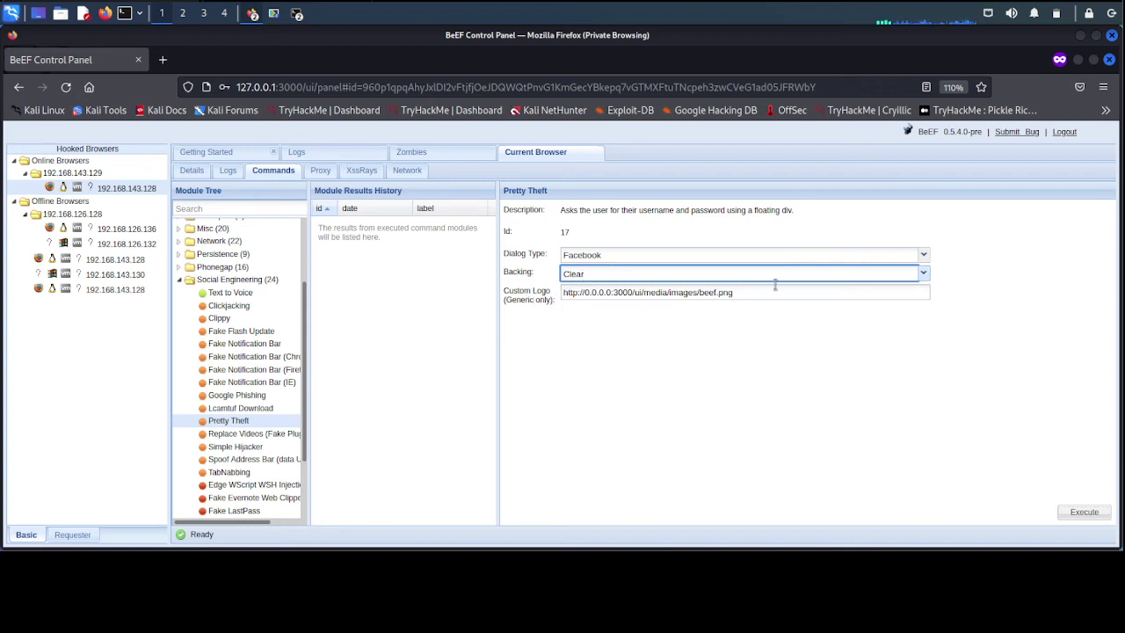
{"action": "left_click", "coordinate": [922, 273]}
{"action": "left_click", "coordinate": [922, 273]}
{"action": "left_click", "coordinate": [741, 292]}
{"action": "left_click", "coordinate": [623, 313]}
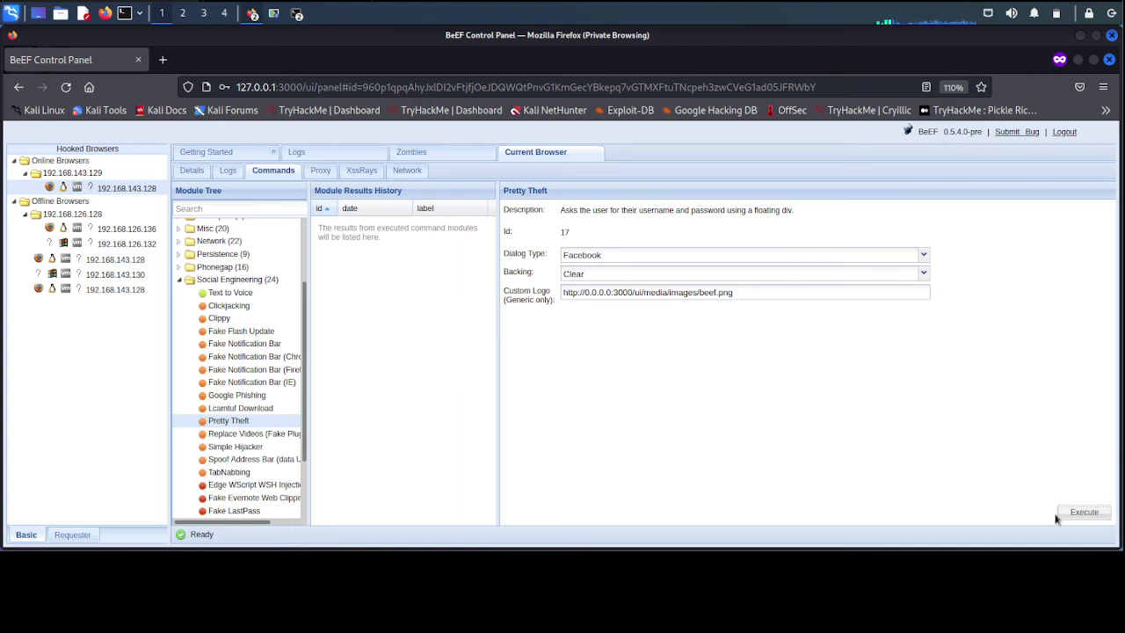
{"action": "left_click", "coordinate": [1085, 512]}
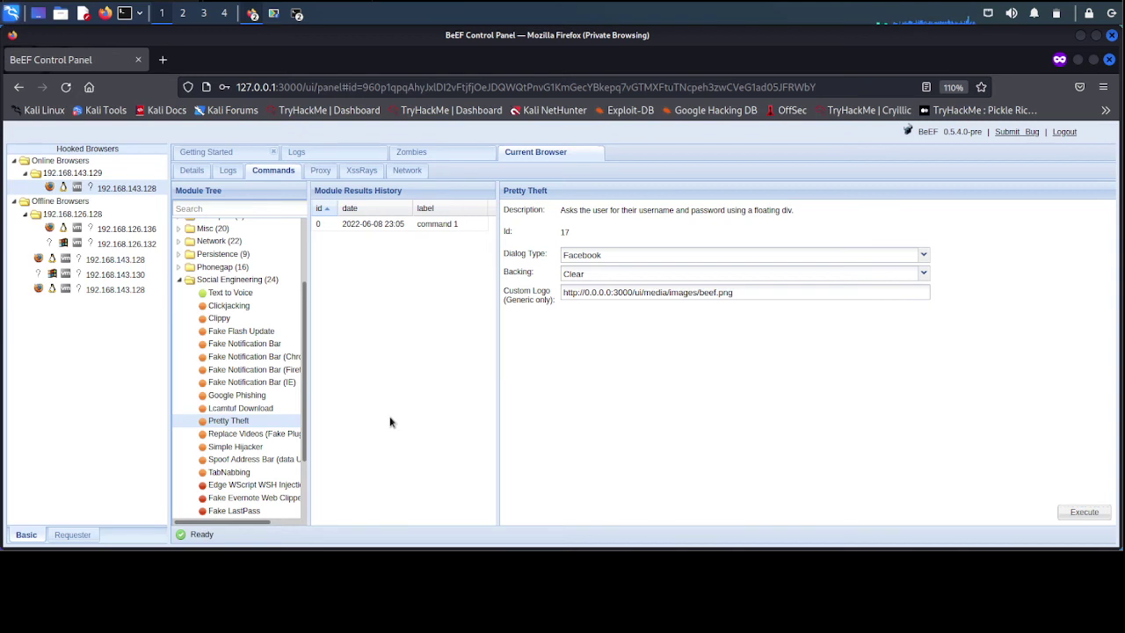
On the DVWA page, enter an e-mail and password in the fake Facebook popup and log in
{"action": "key", "text": "alt+Tab"}
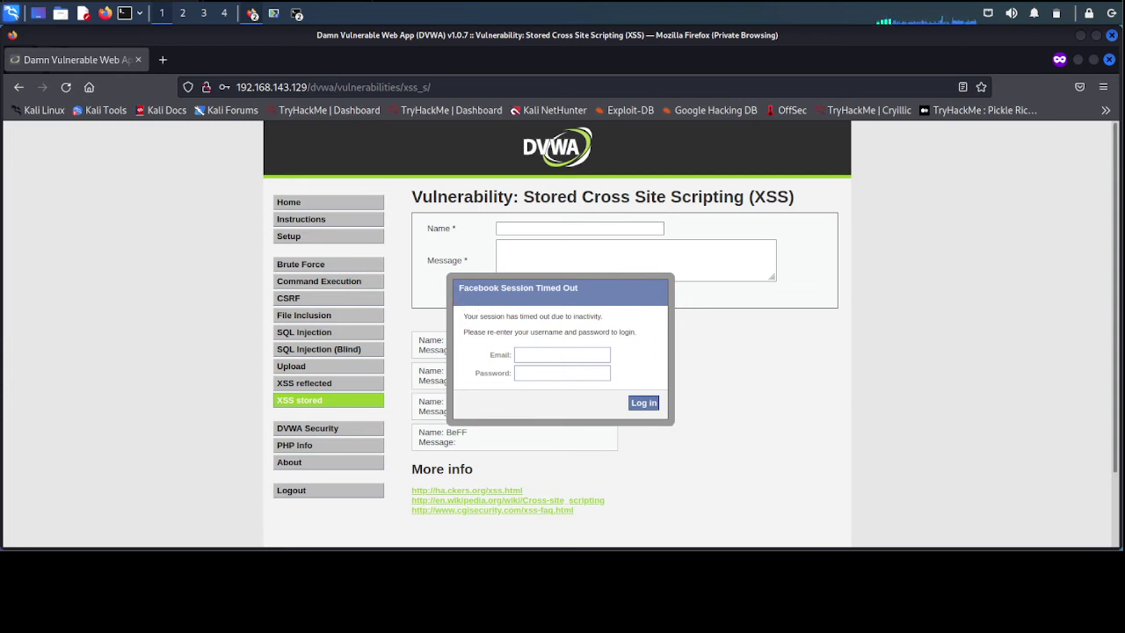
{"action": "left_click", "coordinate": [551, 354]}
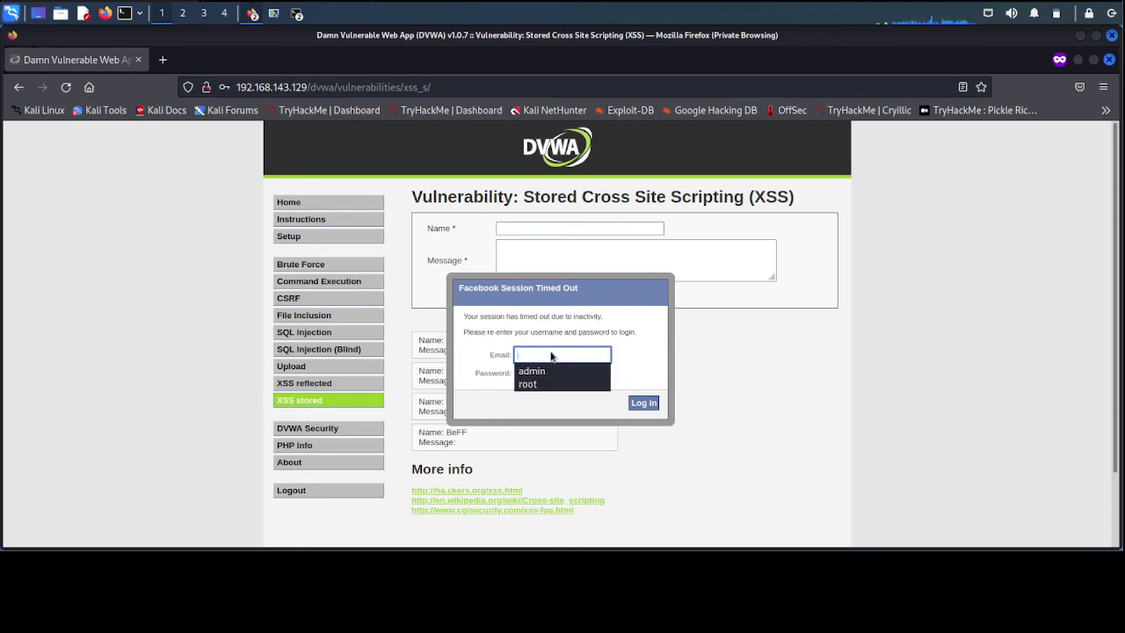
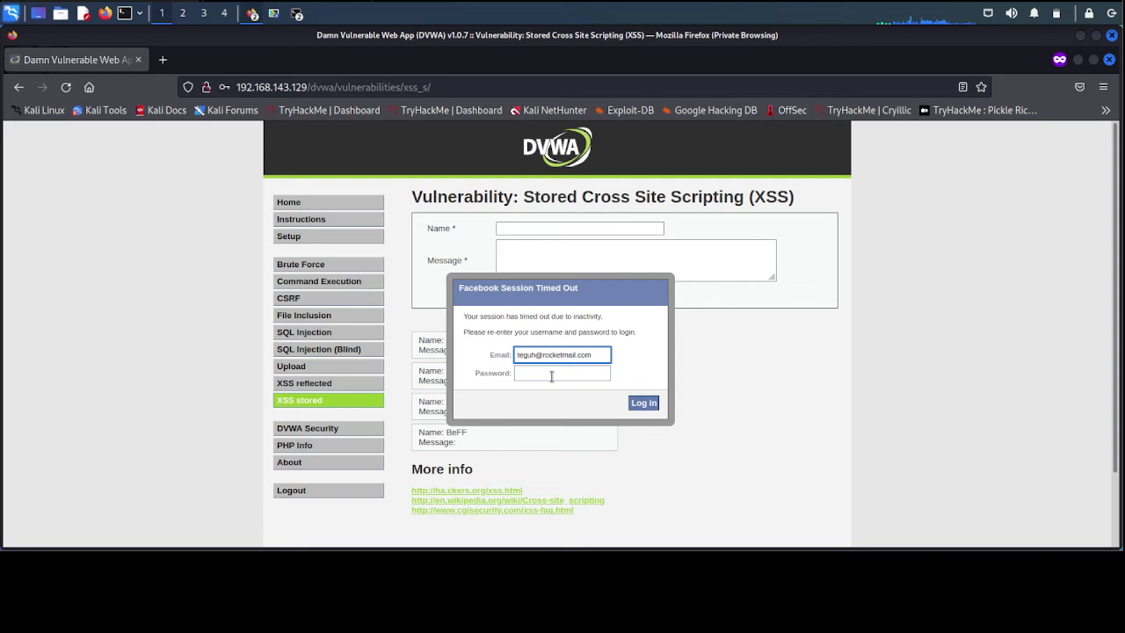
{"action": "left_click", "coordinate": [552, 375]}
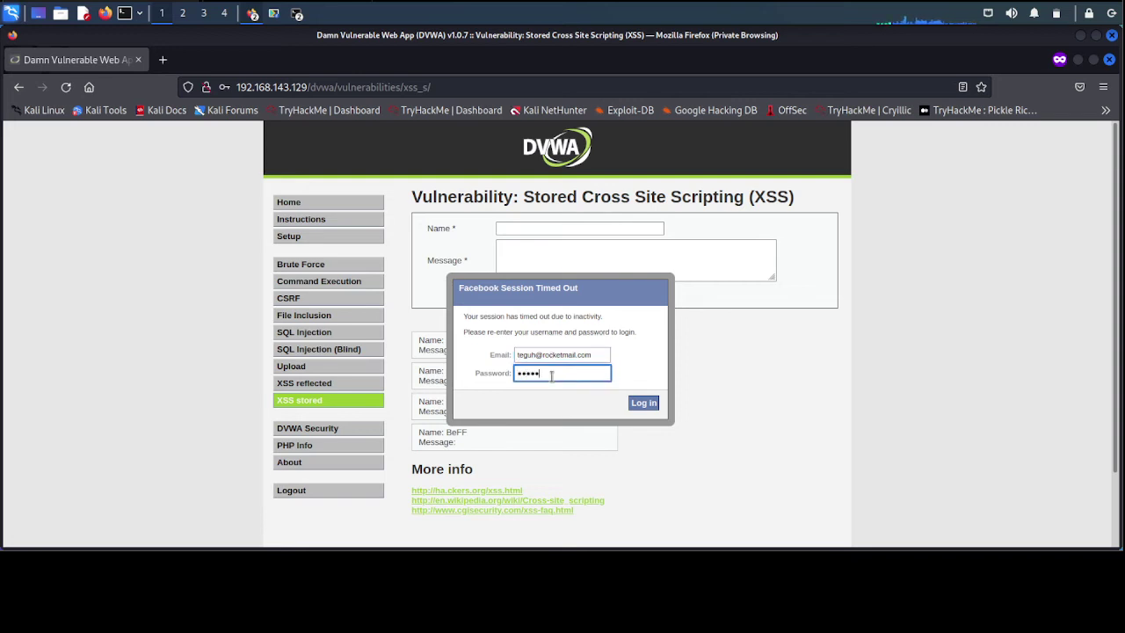
{"action": "type", "text": "d"}
{"action": "left_click_drag", "start_coordinate": [463, 317], "coordinate": [608, 323]}
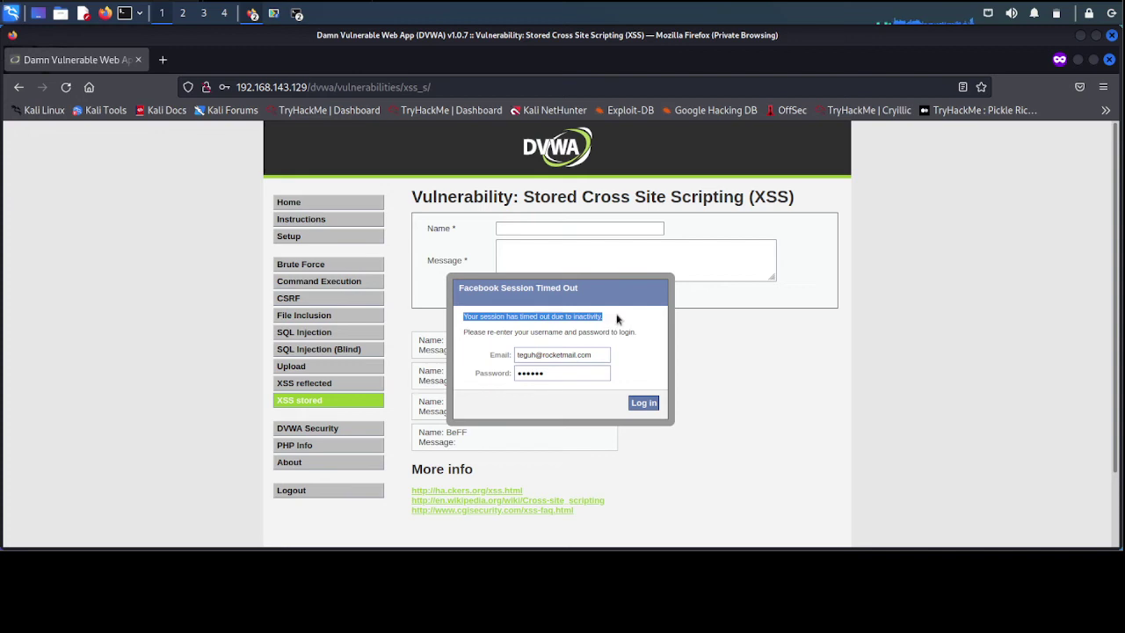
{"action": "left_click", "coordinate": [620, 314]}
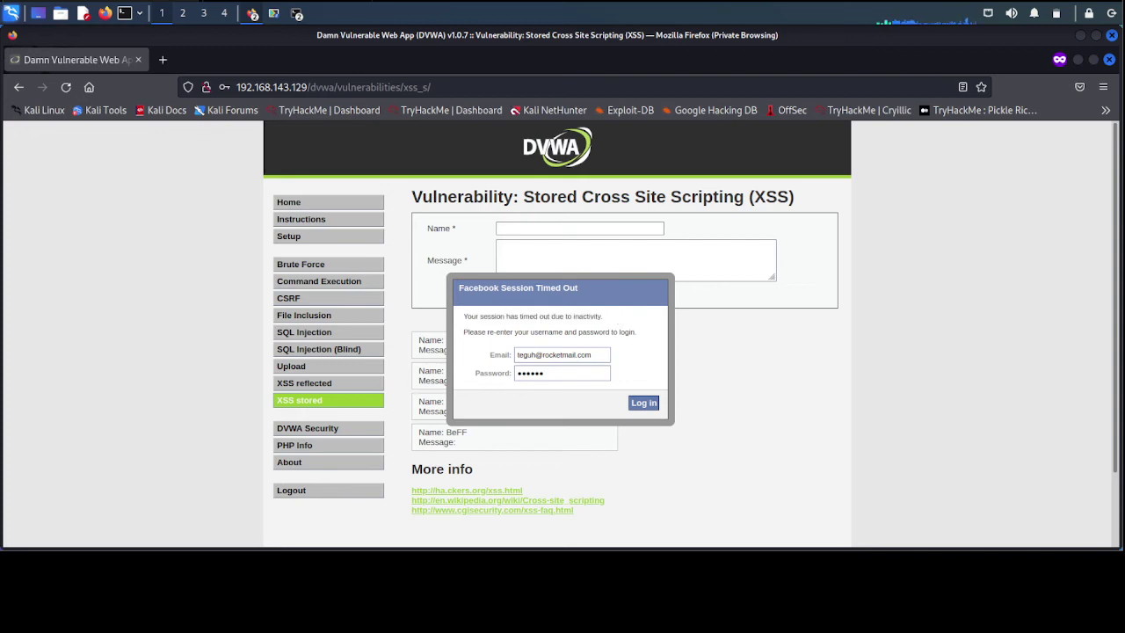
{"action": "left_click", "coordinate": [644, 403]}
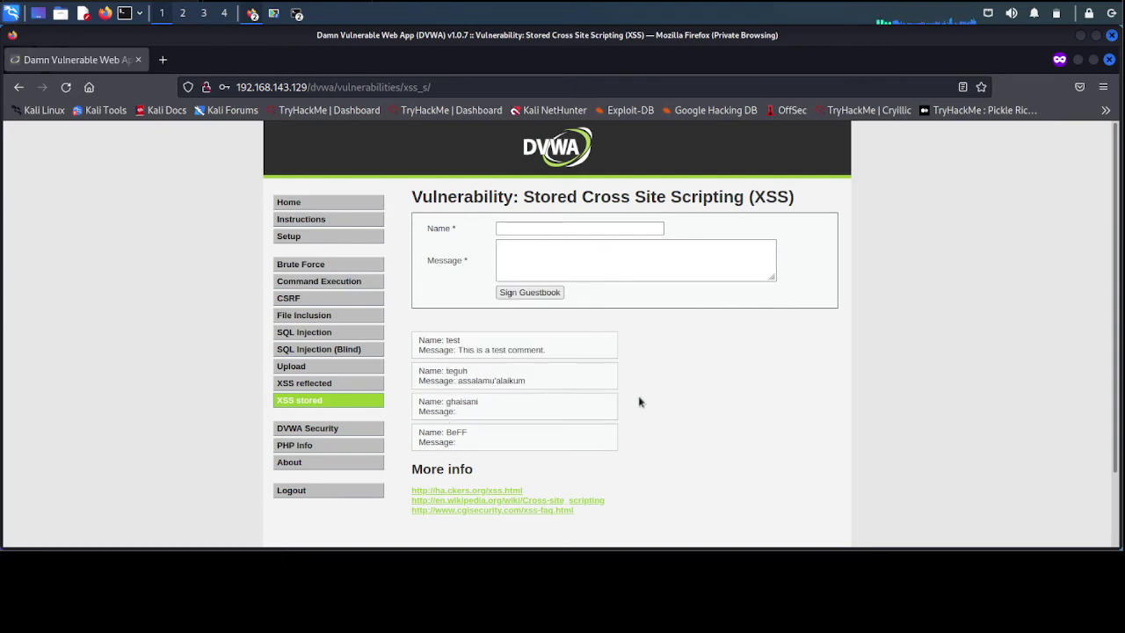
View command 1's results in BeEF and select the captured e-mail address
{"action": "key", "text": "alt+Tab"}
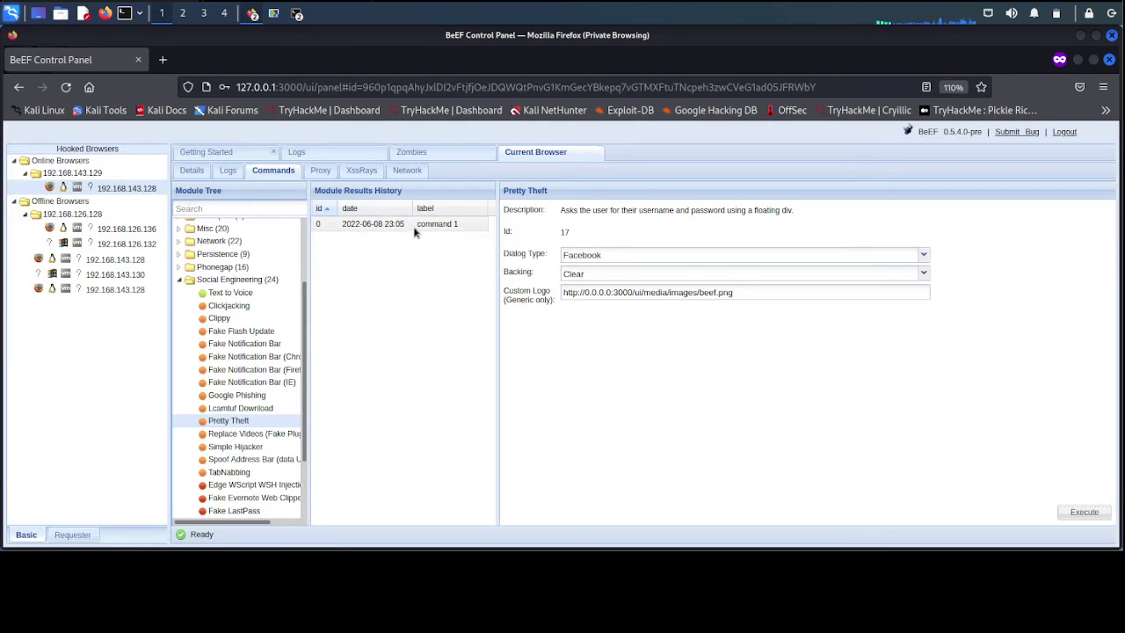
{"action": "left_click", "coordinate": [435, 229]}
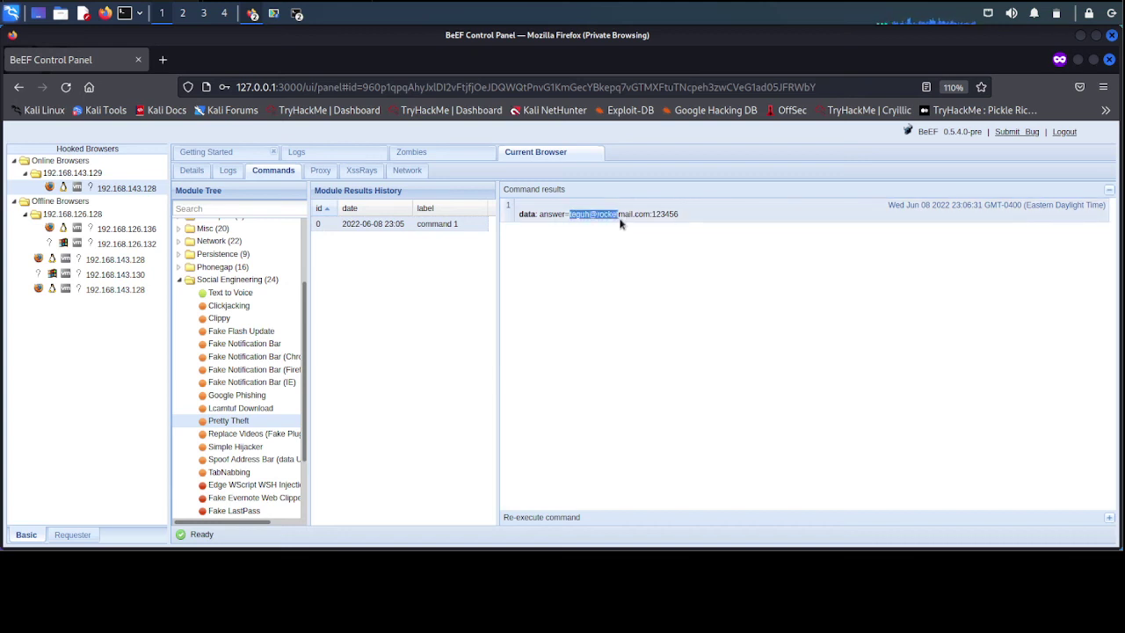
{"action": "left_click_drag", "start_coordinate": [618, 223], "coordinate": [682, 220]}
Execute Pretty Theft again with the LinkedIn dialog type and Clear backing
{"action": "left_click", "coordinate": [676, 256]}
{"action": "left_click", "coordinate": [230, 421]}
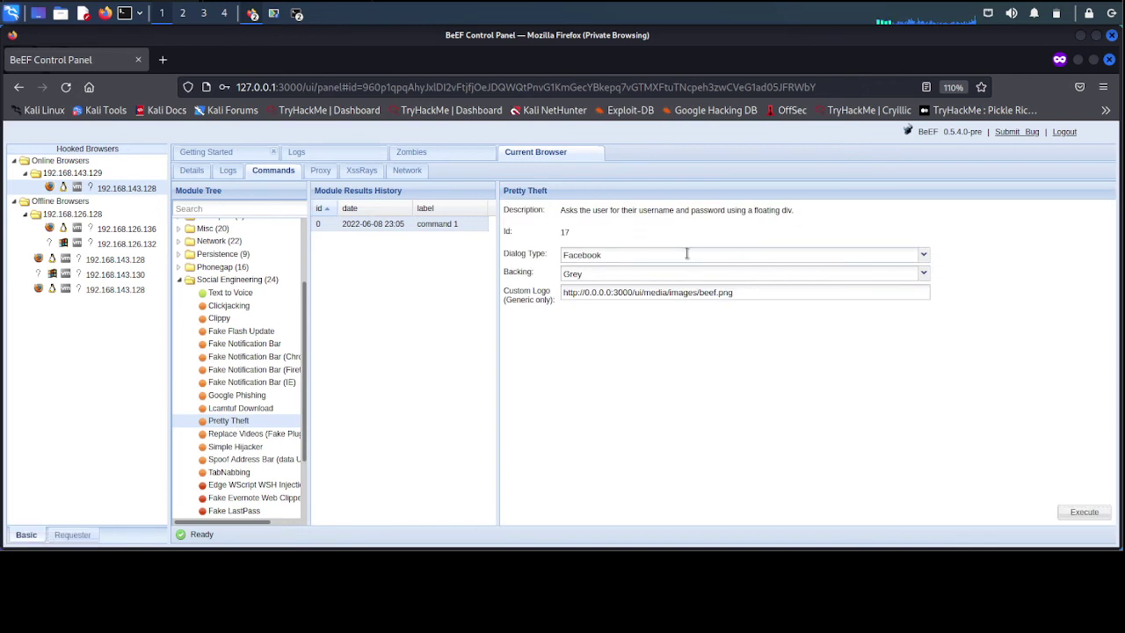
{"action": "left_click", "coordinate": [923, 254]}
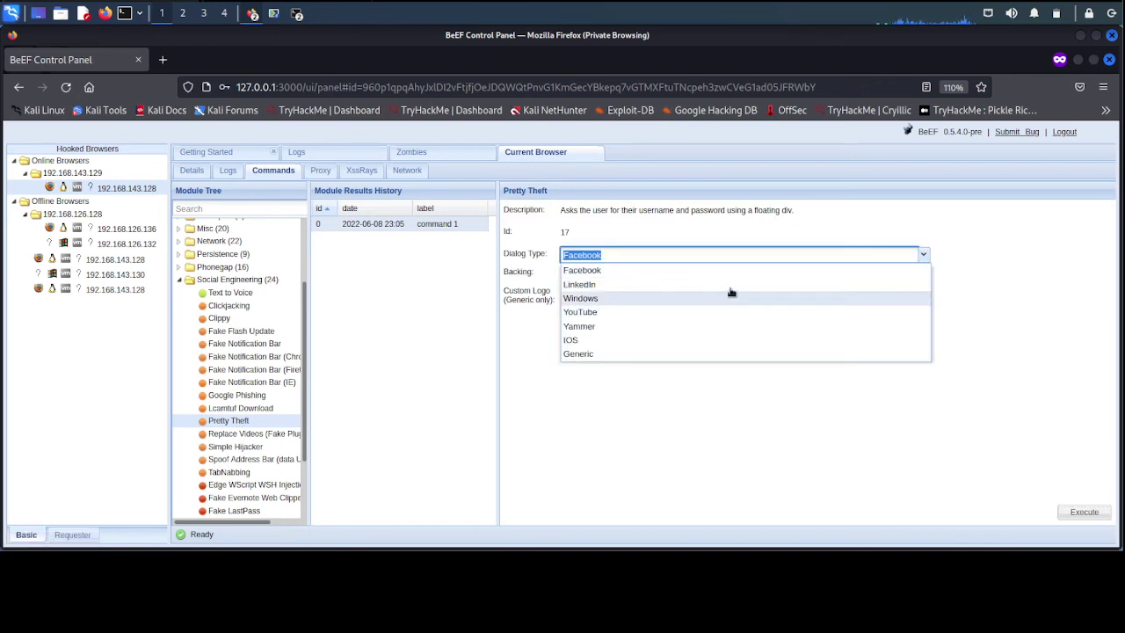
{"action": "left_click", "coordinate": [730, 284]}
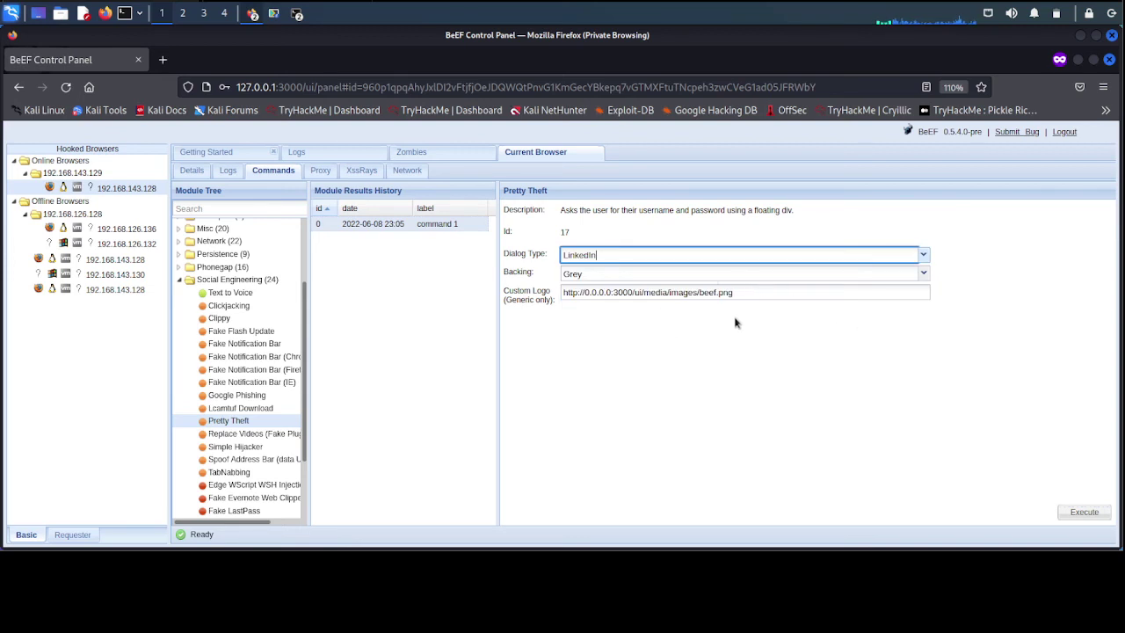
{"action": "left_click", "coordinate": [923, 274]}
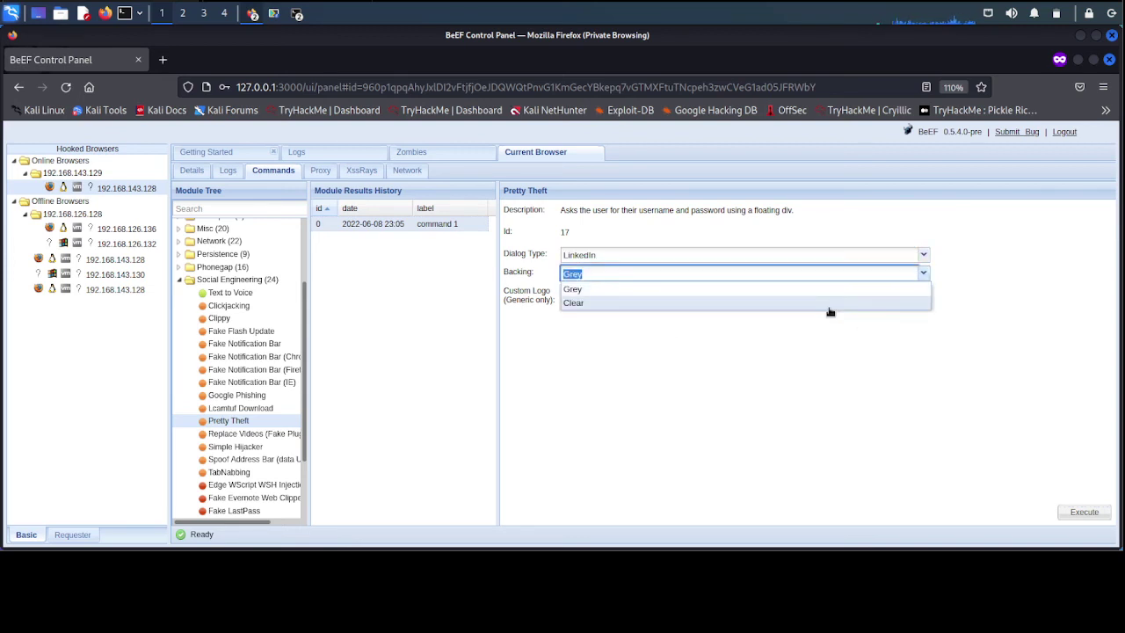
{"action": "left_click", "coordinate": [829, 303]}
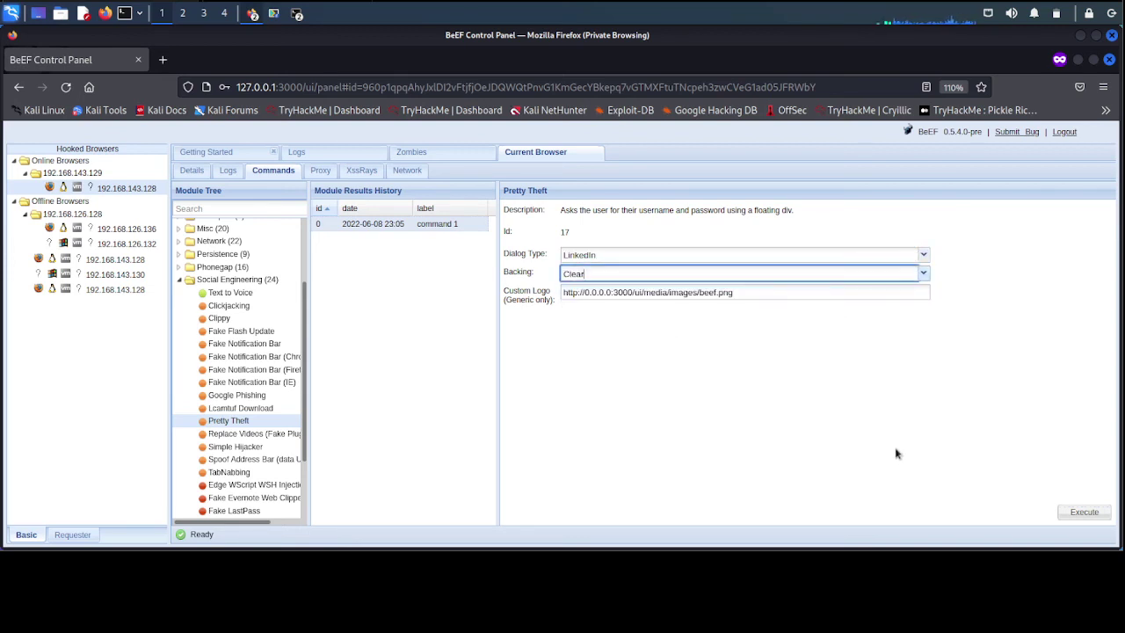
{"action": "left_click", "coordinate": [1077, 515]}
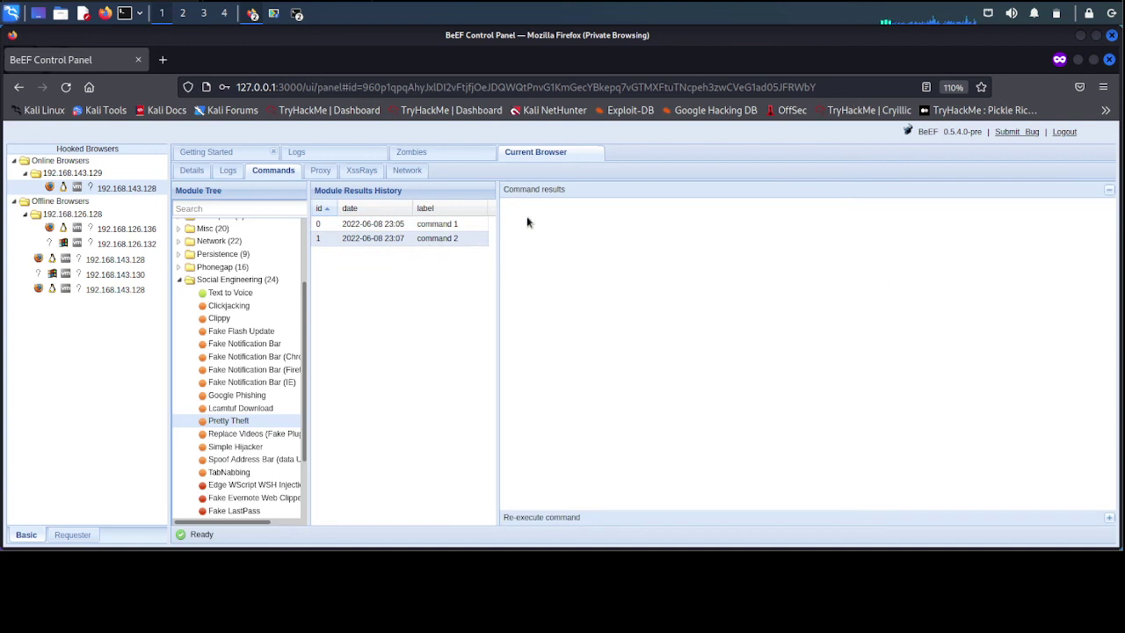
On the DVWA page, enter an e-mail and password in the fake LinkedIn popup and sign in
{"action": "key", "text": "alt+Tab"}
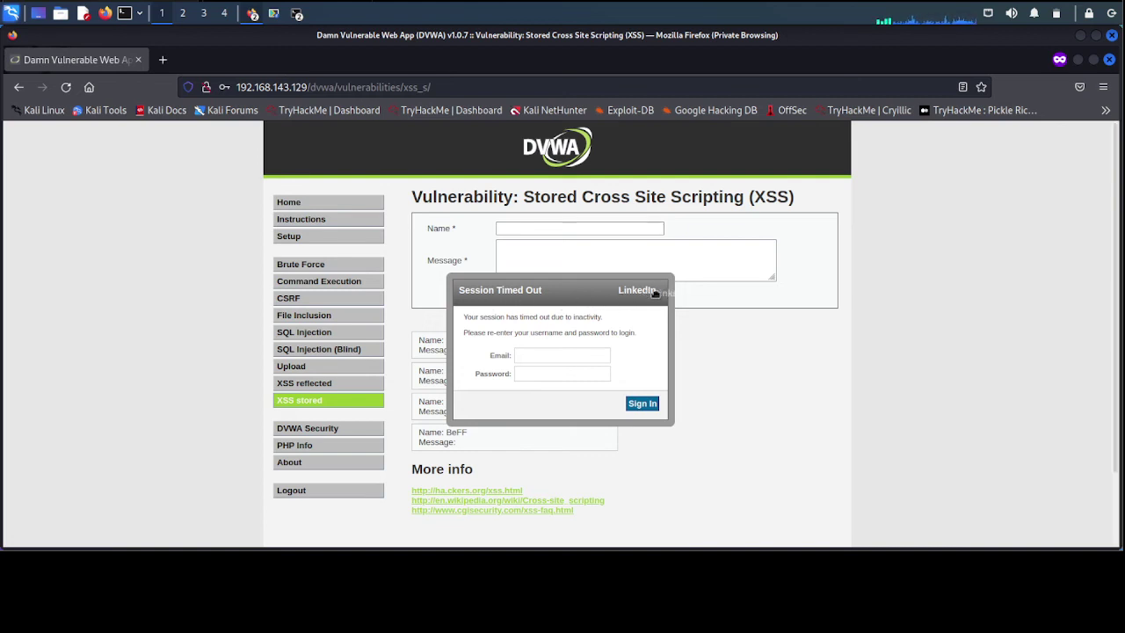
{"action": "left_click", "coordinate": [596, 356]}
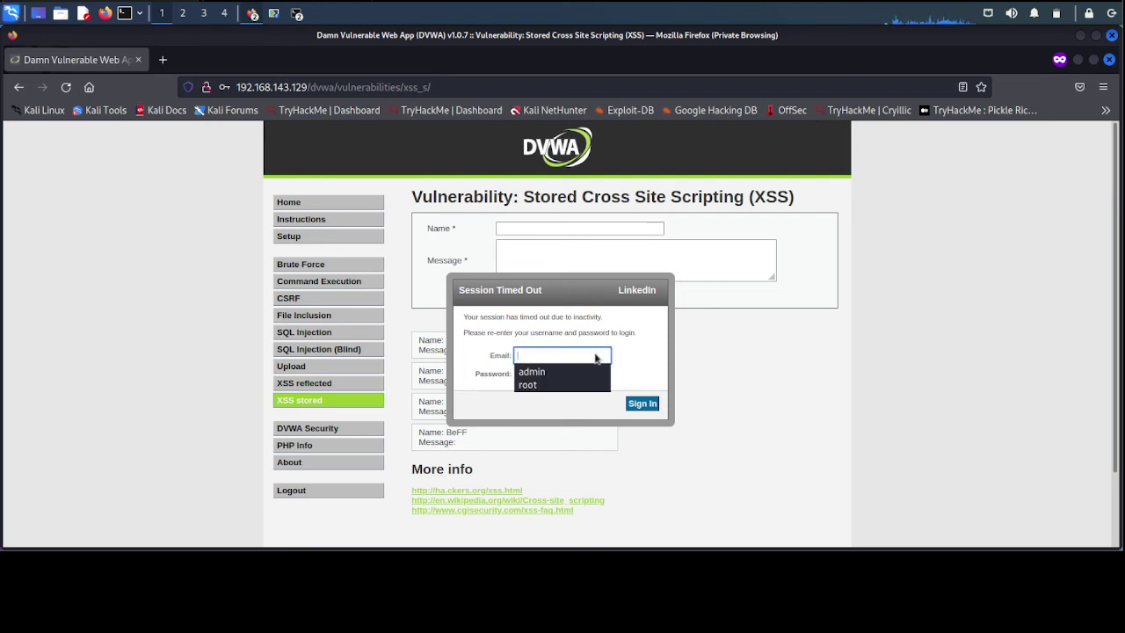
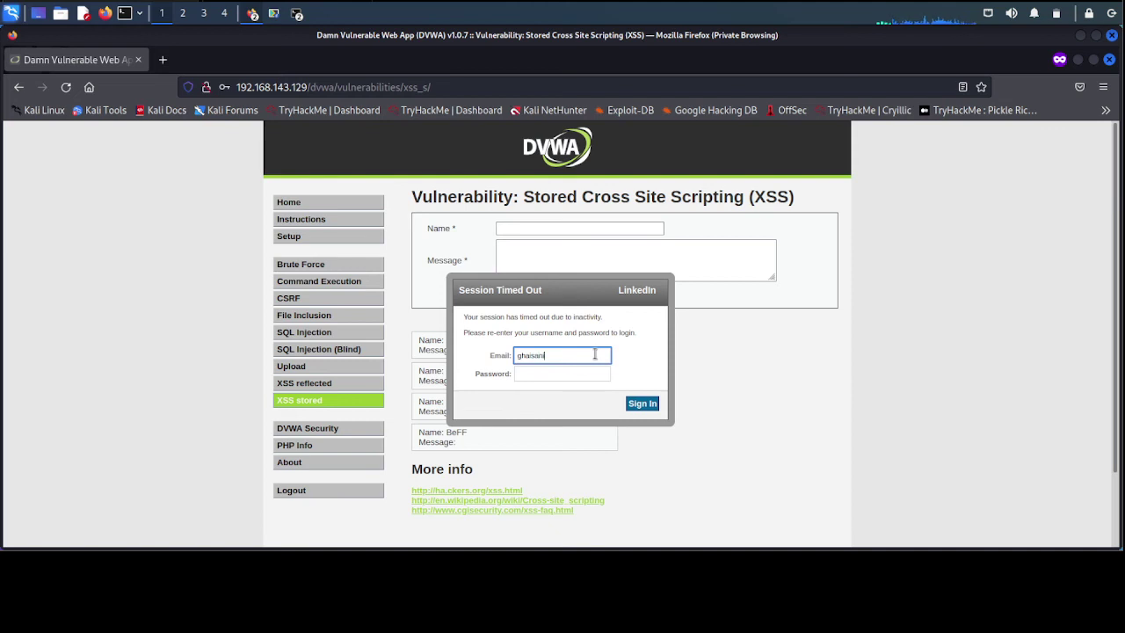
{"action": "key", "text": "Tab"}
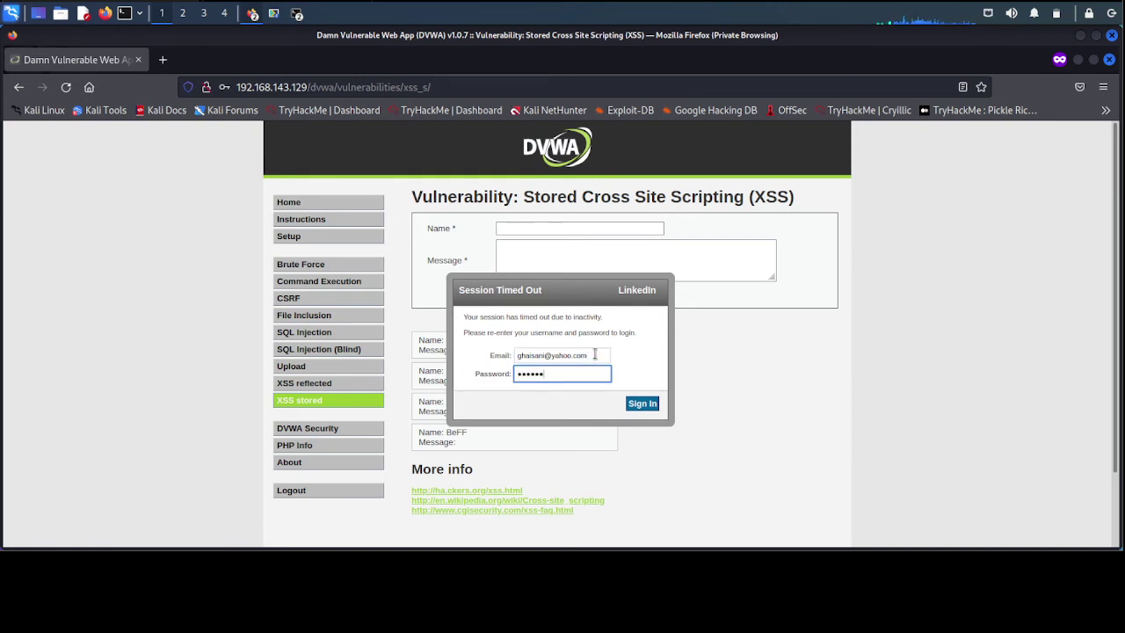
{"action": "left_click", "coordinate": [641, 404]}
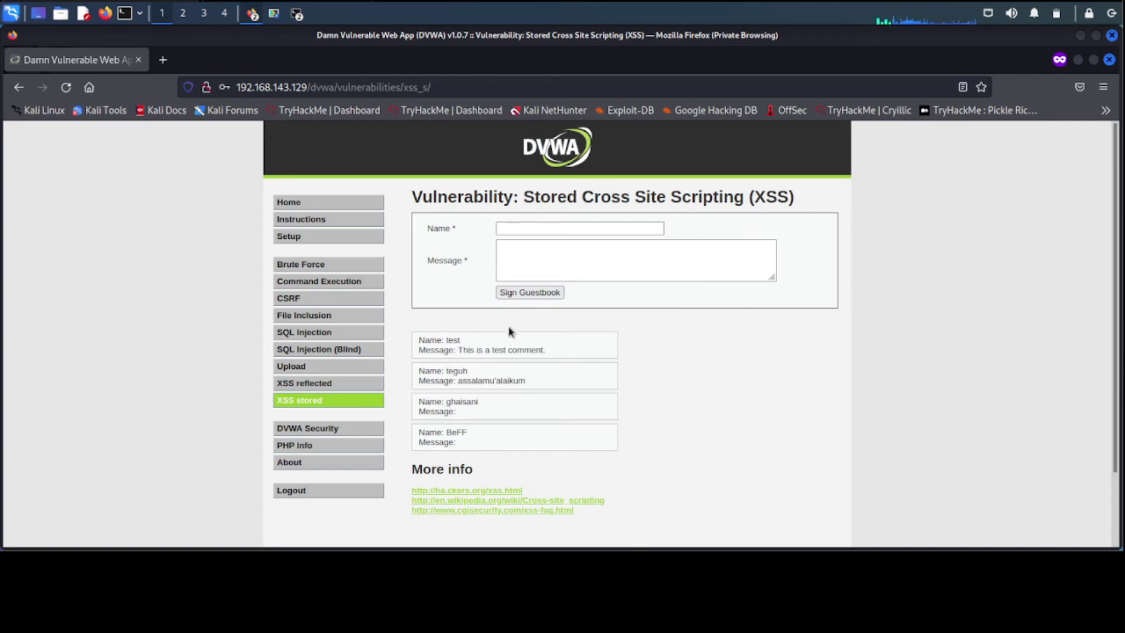
Check the captured LinkedIn e-mail in BeEF's command 2 results
{"action": "key", "text": "alt+Tab"}
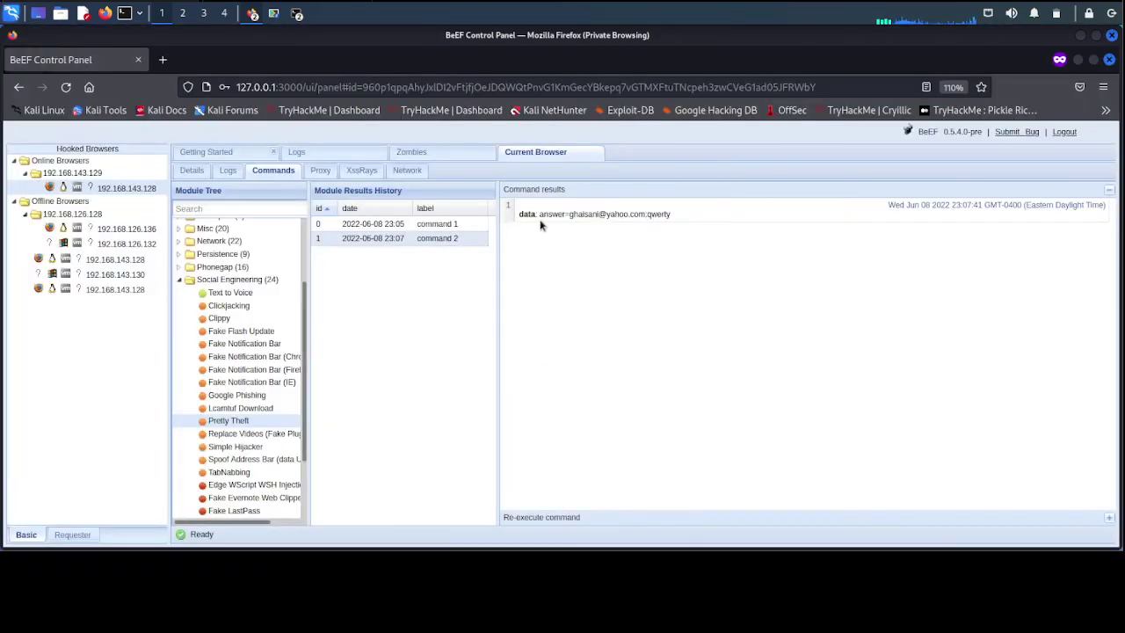
{"action": "left_click_drag", "start_coordinate": [569, 215], "coordinate": [665, 226]}
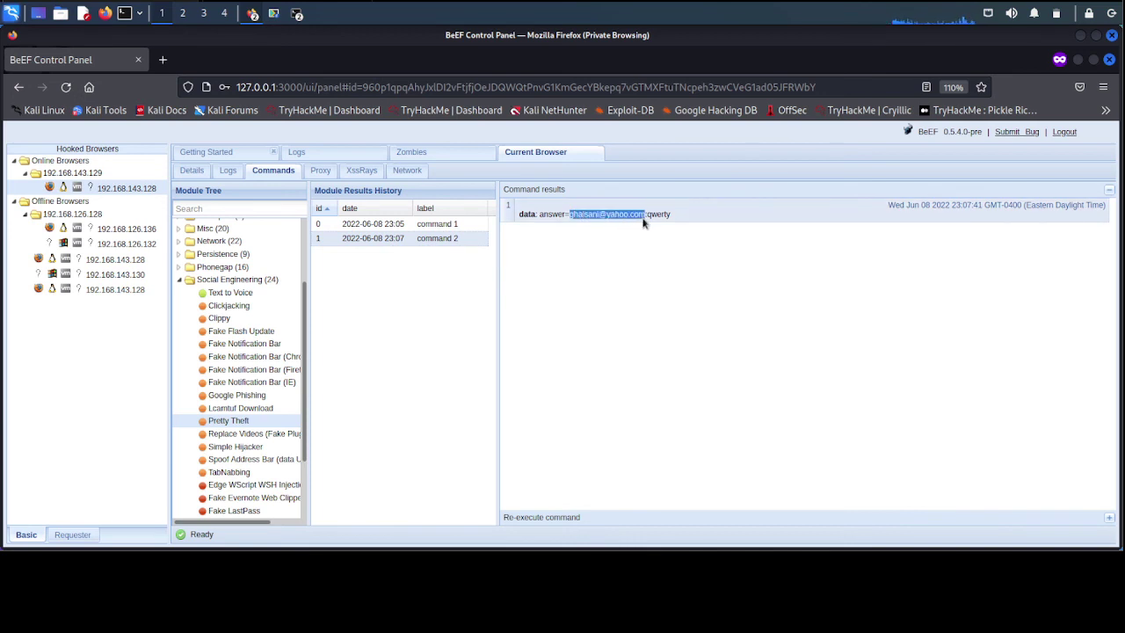
{"action": "left_click", "coordinate": [651, 222]}
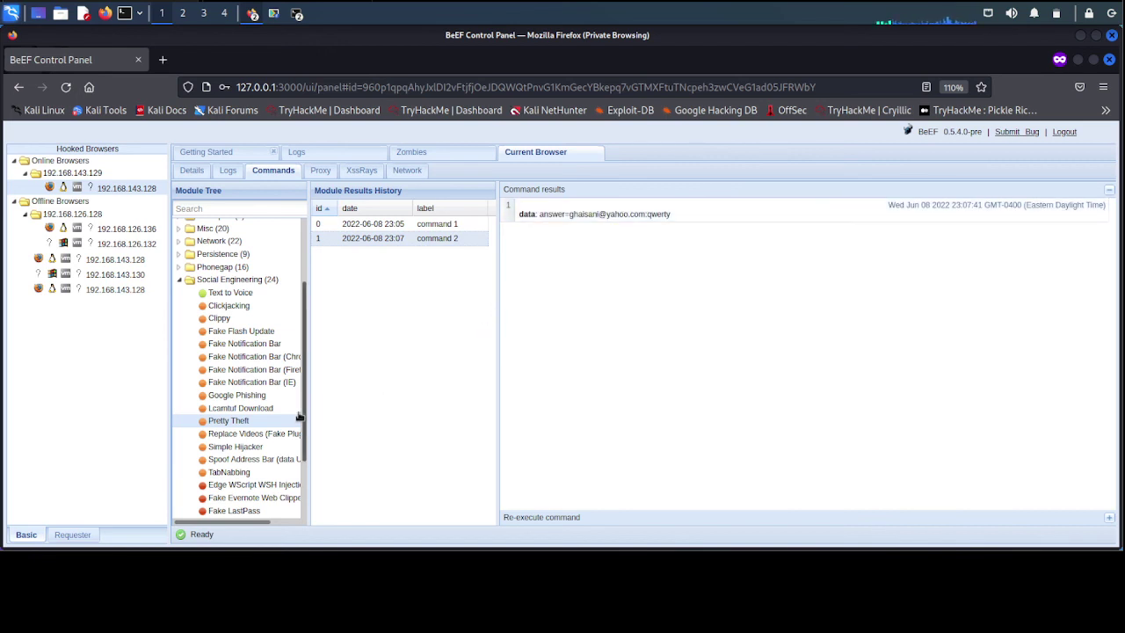
Execute Pretty Theft with the YouTube dialog type and open command 3's results
{"action": "left_click", "coordinate": [253, 422]}
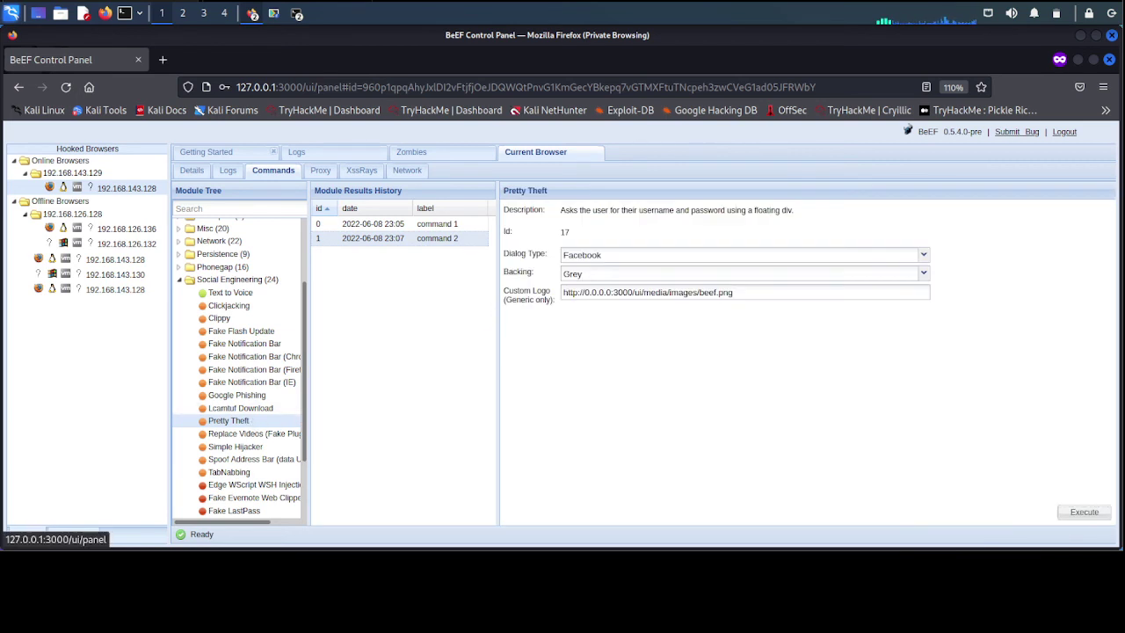
{"action": "left_click", "coordinate": [922, 255]}
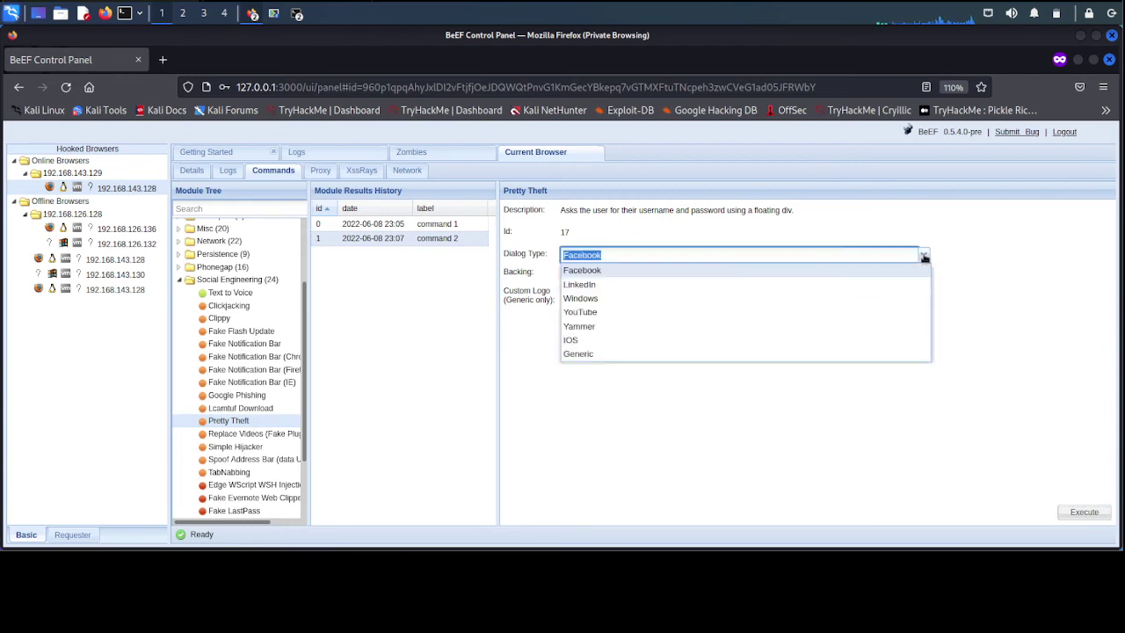
{"action": "left_click", "coordinate": [804, 314]}
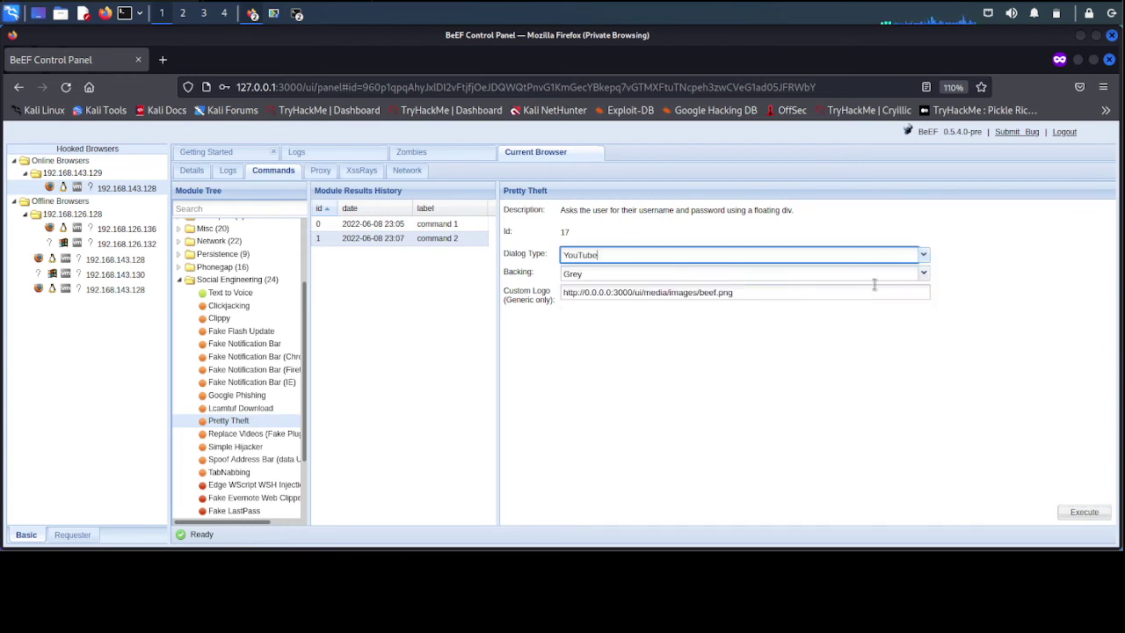
{"action": "left_click", "coordinate": [1084, 512]}
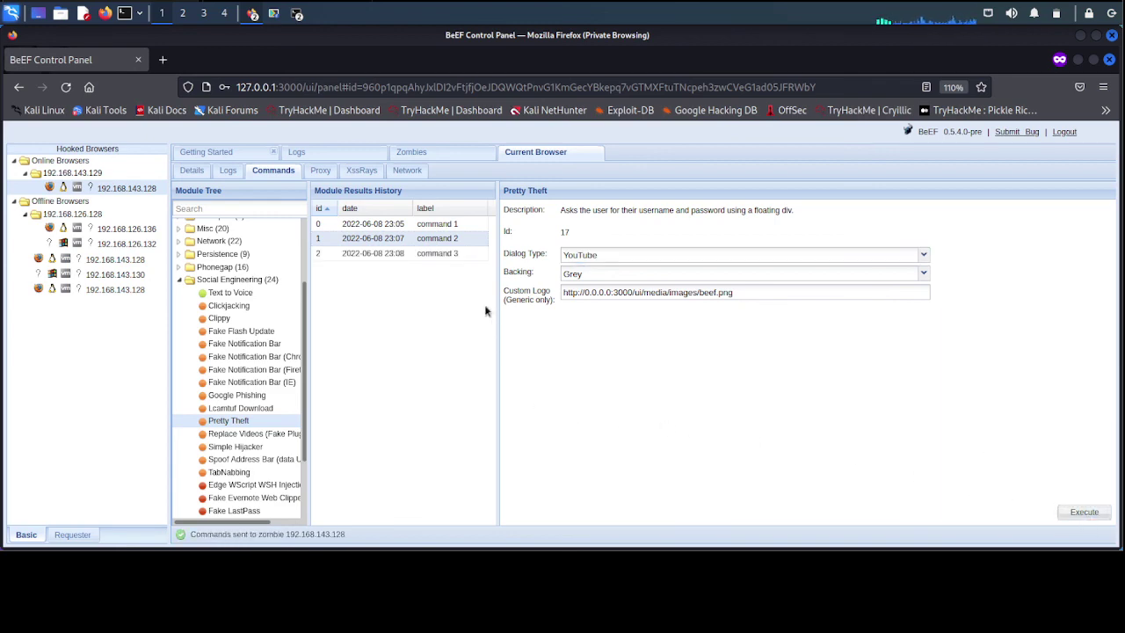
{"action": "left_click", "coordinate": [422, 253]}
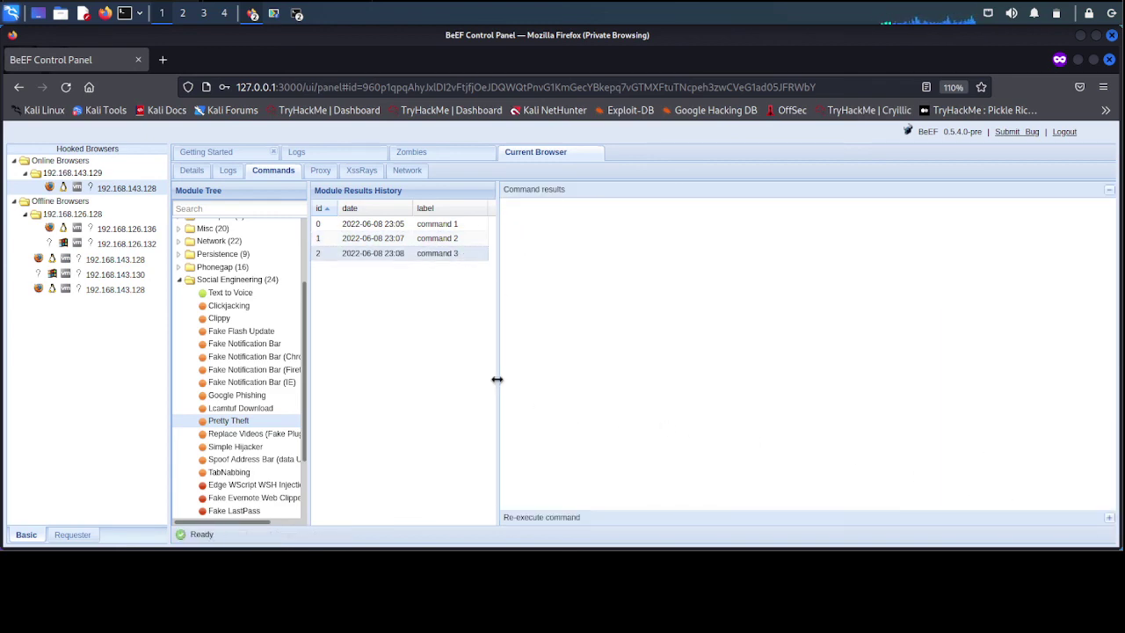
On the DVWA page, enter an e-mail and password in the fake YouTube popup and sign in
{"action": "key", "text": "alt+Tab"}
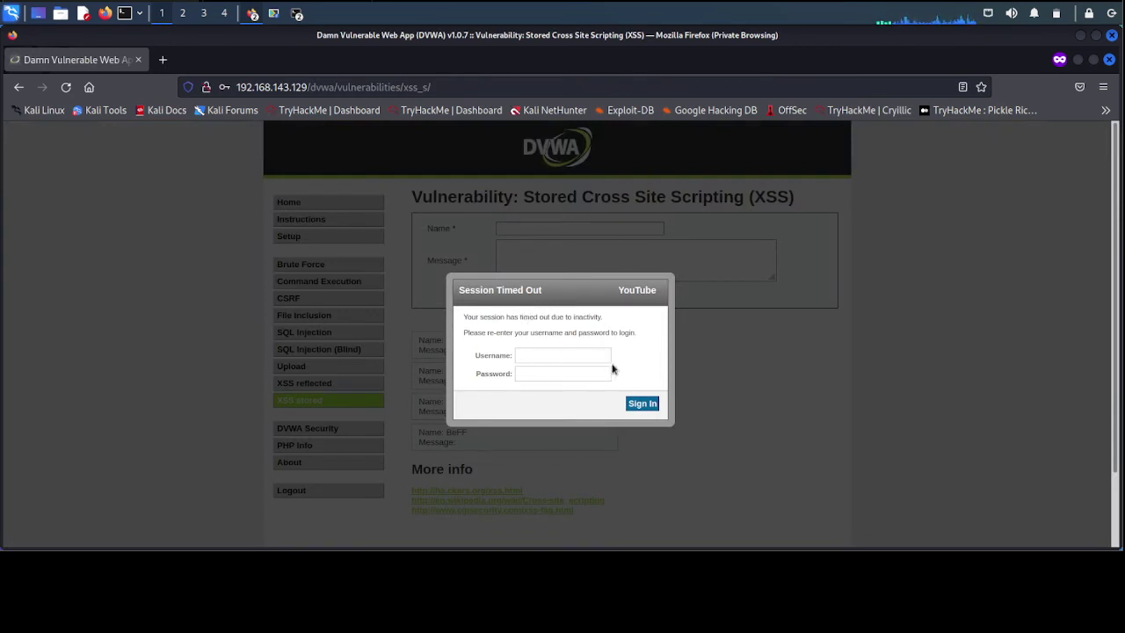
{"action": "left_click", "coordinate": [567, 357]}
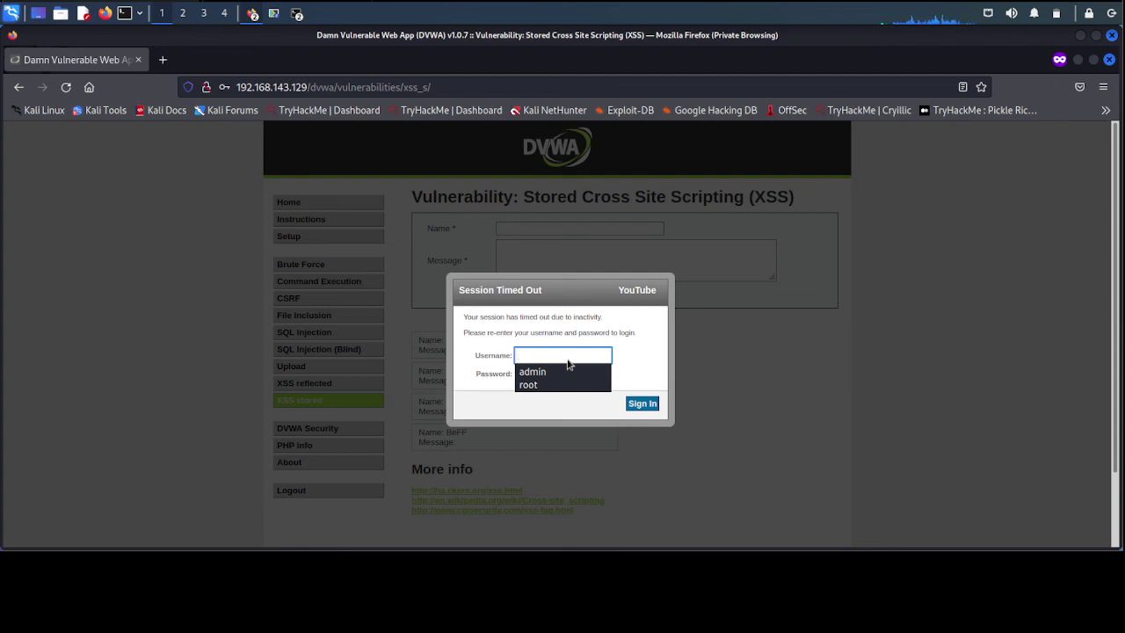
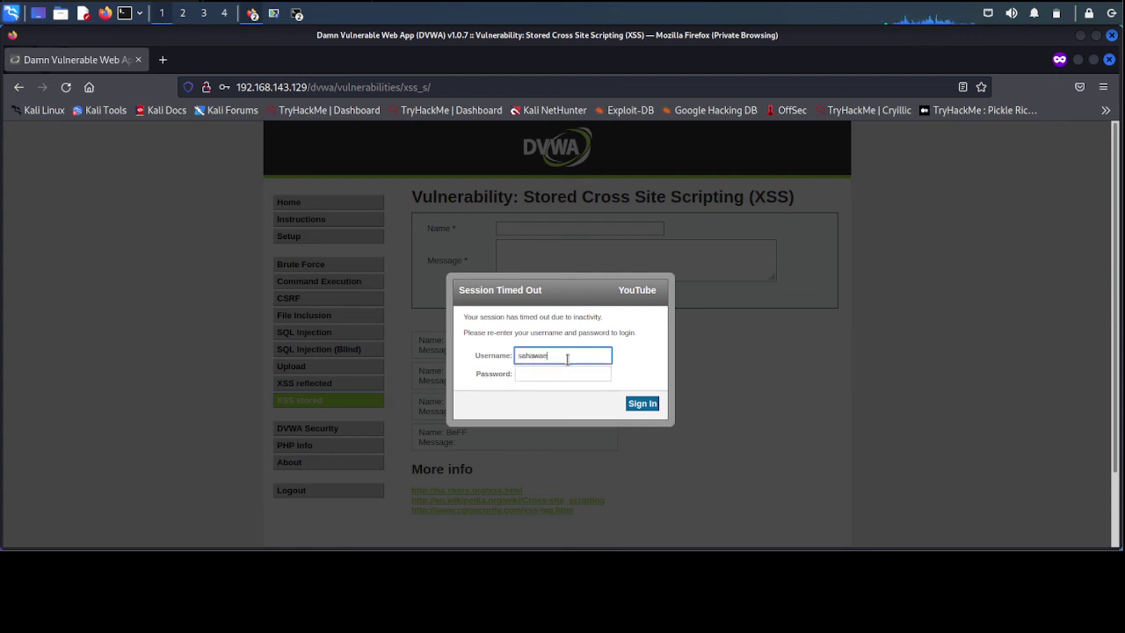
{"action": "key", "text": "Tab"}
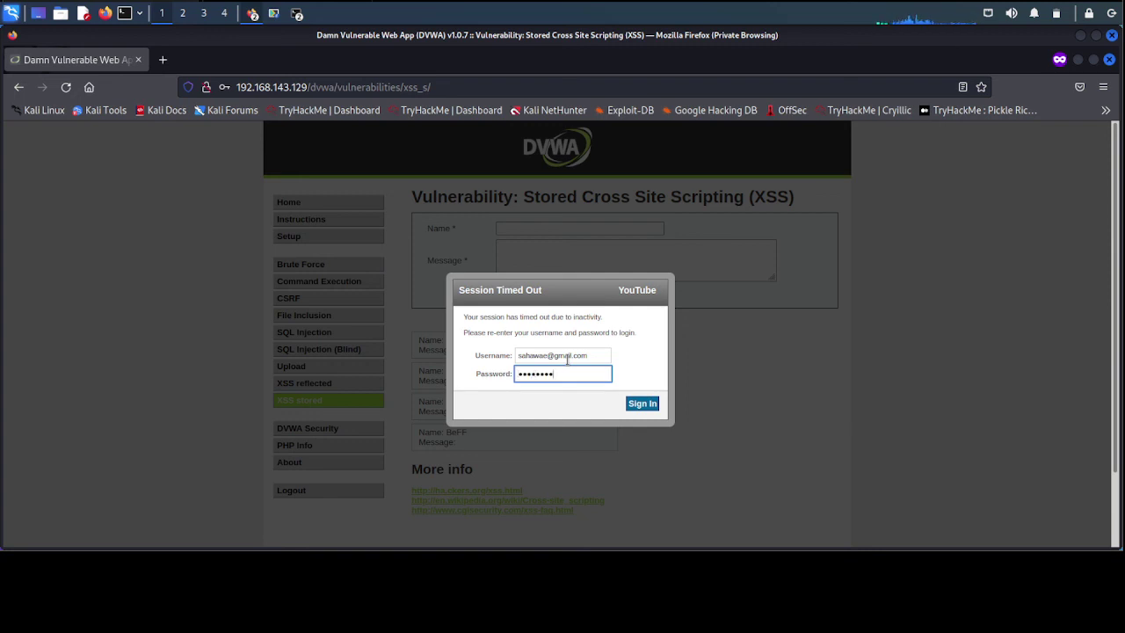
{"action": "left_click", "coordinate": [642, 406]}
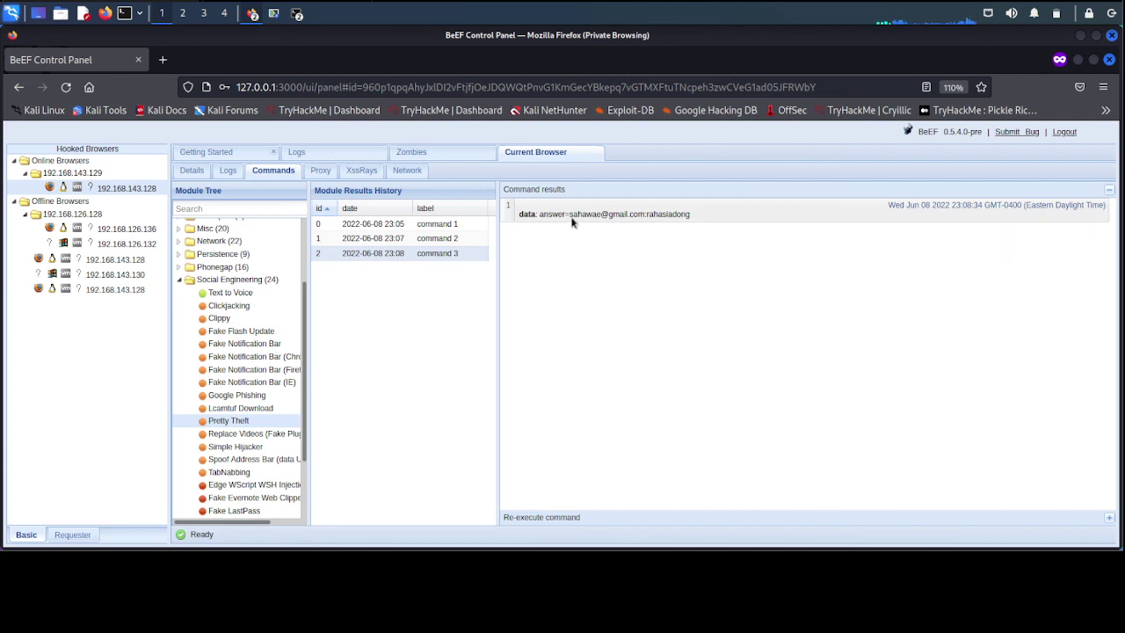
Select the captured e-mail and password in command 3's results
{"action": "left_click_drag", "start_coordinate": [569, 216], "coordinate": [691, 216]}
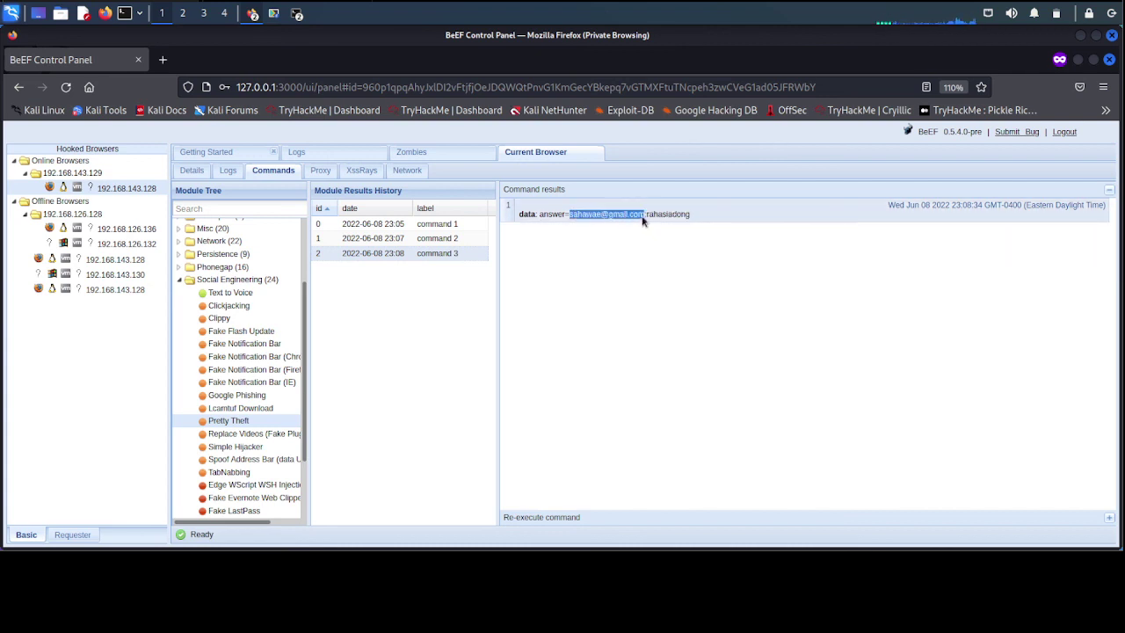
{"action": "left_click_drag", "start_coordinate": [648, 218], "coordinate": [677, 222]}
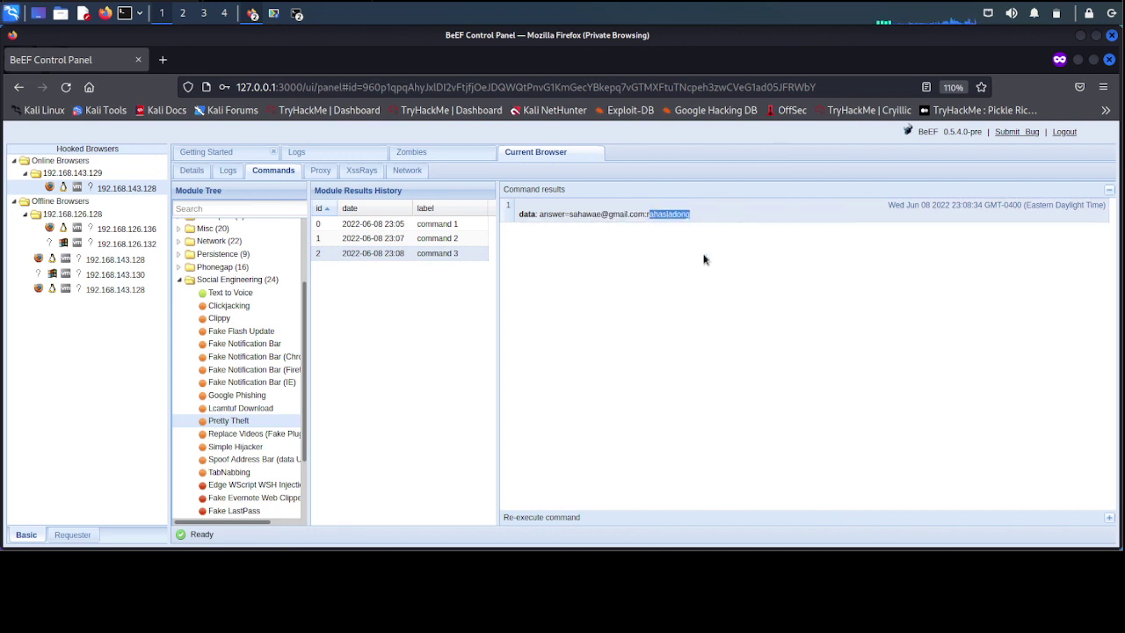
{"action": "left_click", "coordinate": [698, 314]}
Minimize the BeEF Firefox, DVWA Firefox and QTerminal windows, leaving only beef.png open
{"action": "left_click", "coordinate": [1081, 60]}
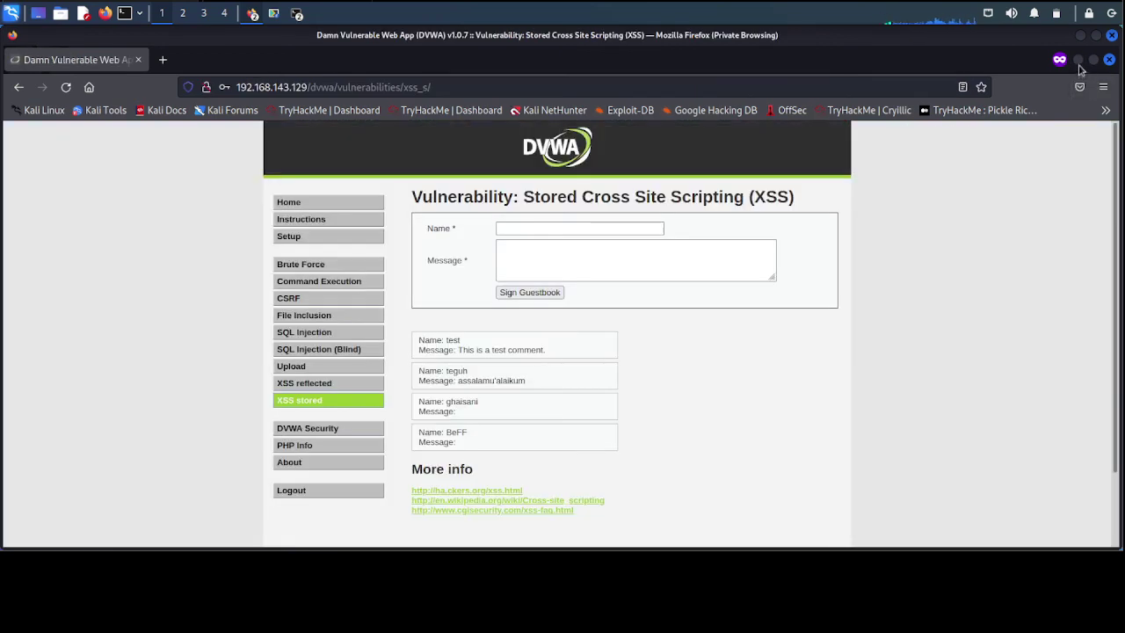
{"action": "left_click", "coordinate": [1081, 36]}
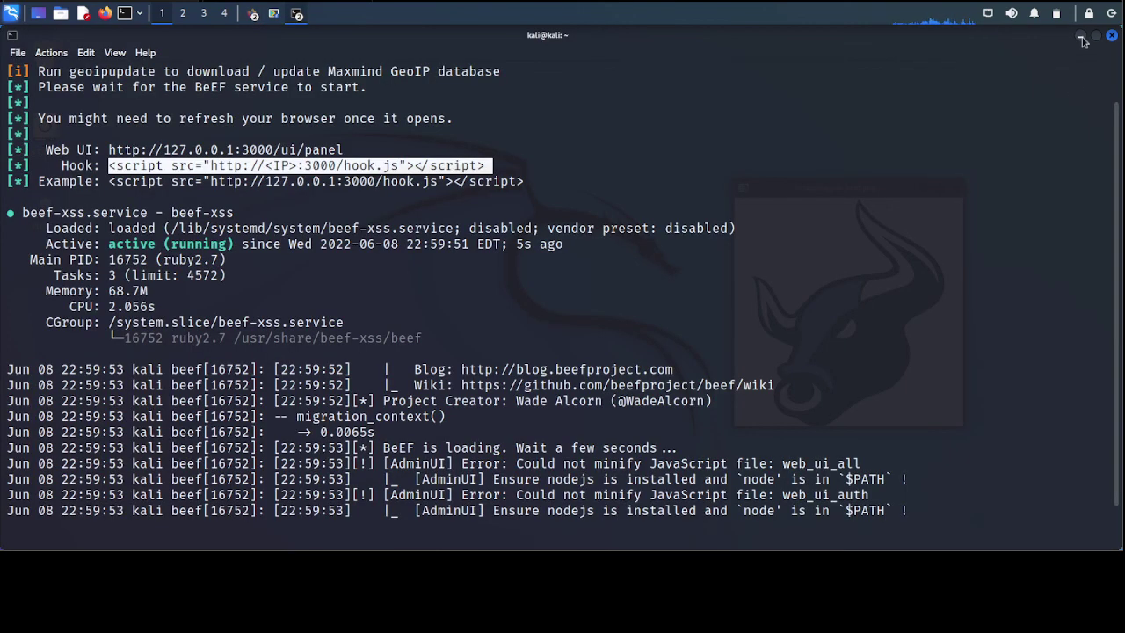
{"action": "left_click", "coordinate": [1082, 37]}
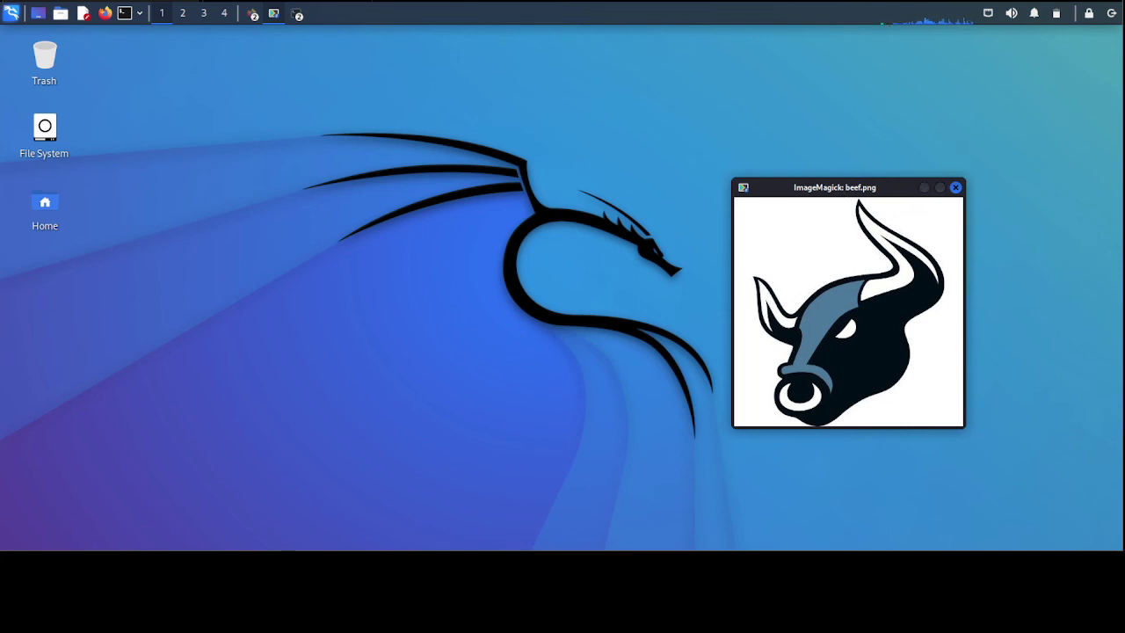